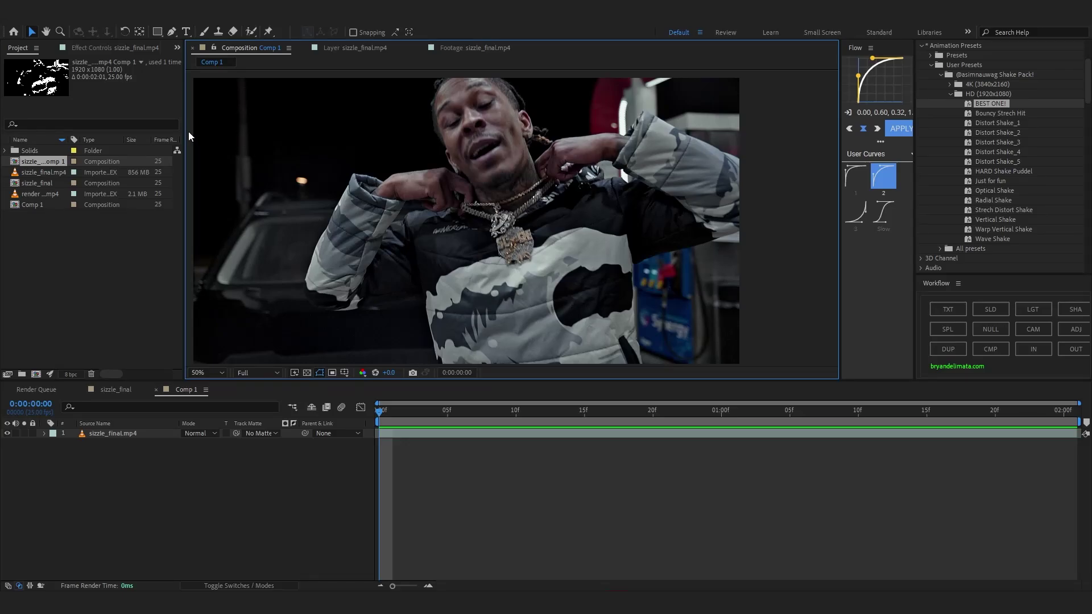
- Open the sizzle_final.mp4 layer for Roto Brush work and select the round pendant, extending the selection over its hanging lower letters
scroll(461, 240, "up", 1)
left_click_drag(463, 226, 407, 229)
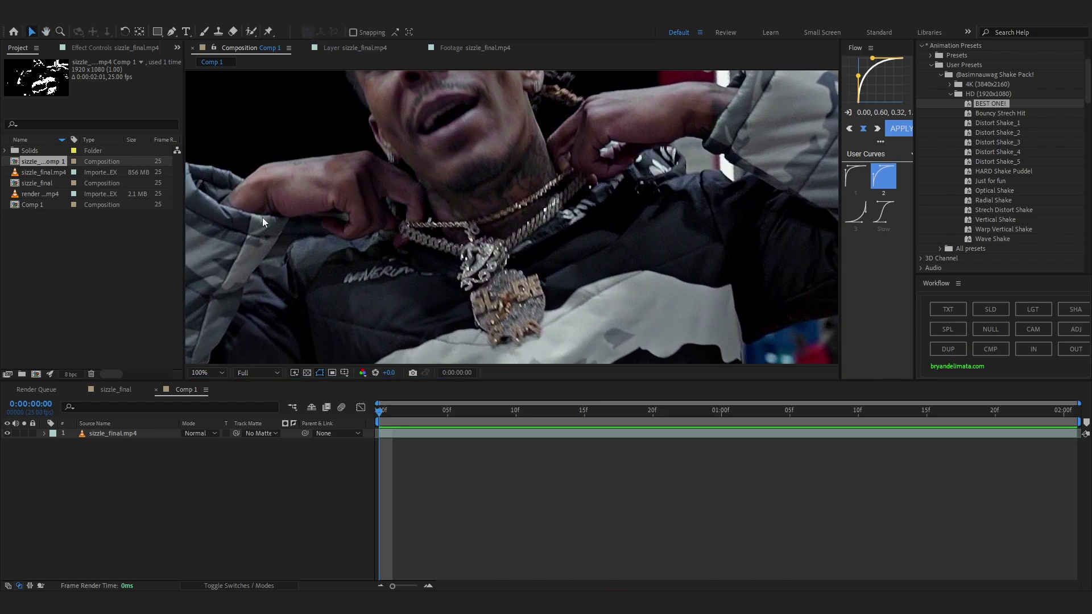
left_click(252, 31)
double_click(510, 267)
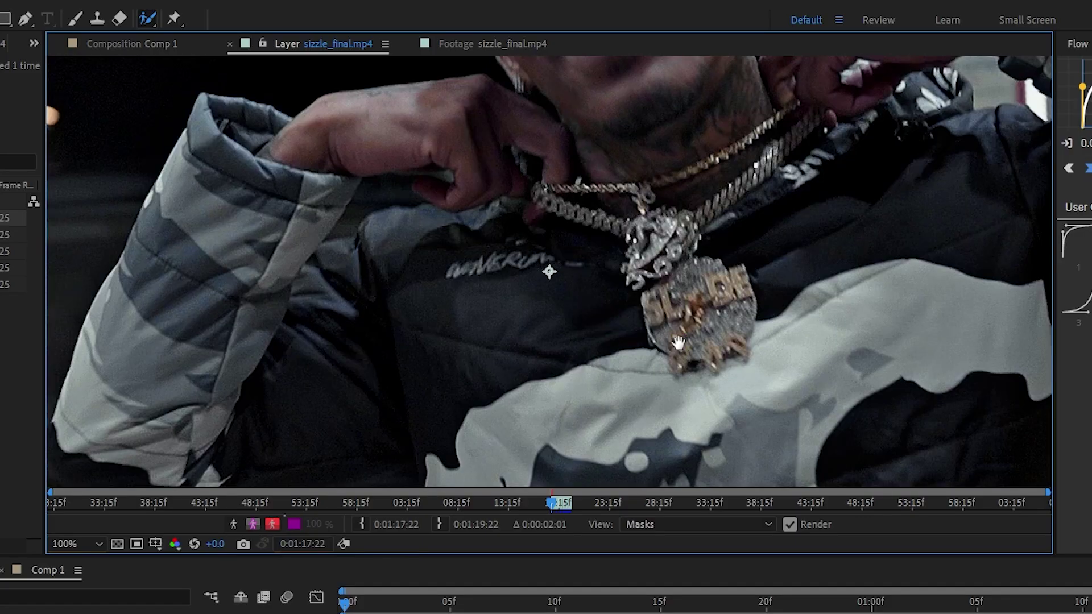
left_click_drag(678, 342, 578, 320)
mouse_move(534, 347)
left_mouse_down()
mouse_move(542, 354)
mouse_move(574, 243)
left_mouse_up()
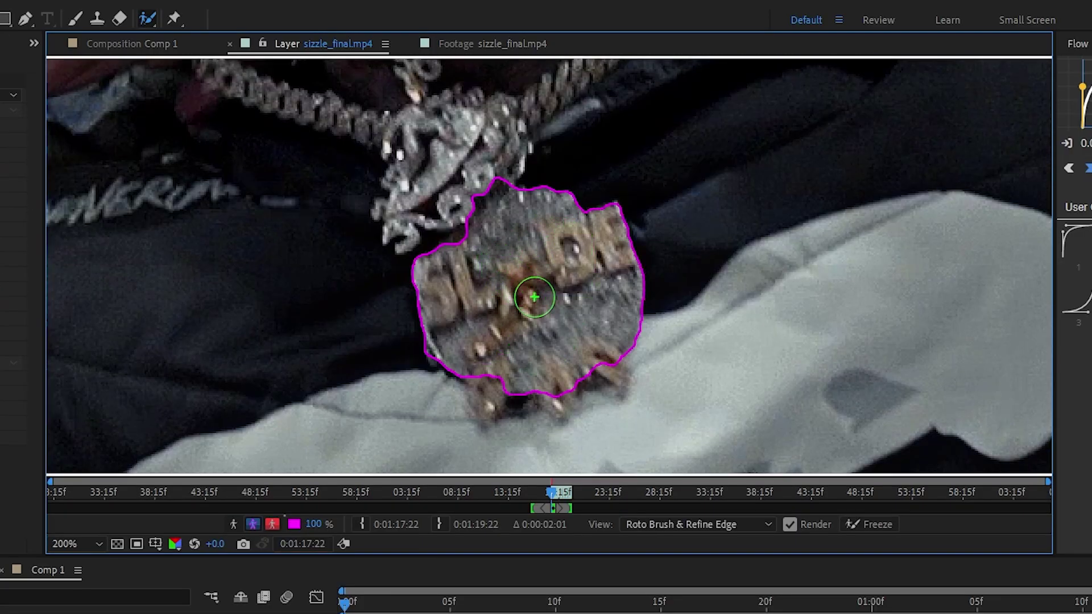
left_click_drag(535, 296, 533, 305)
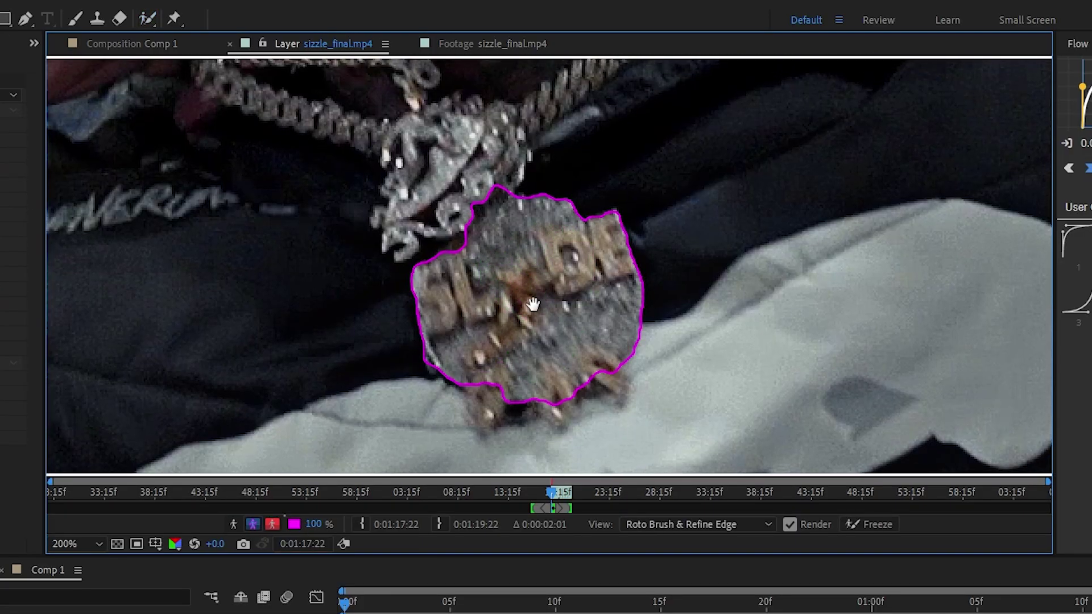
left_click_drag(478, 382, 488, 387)
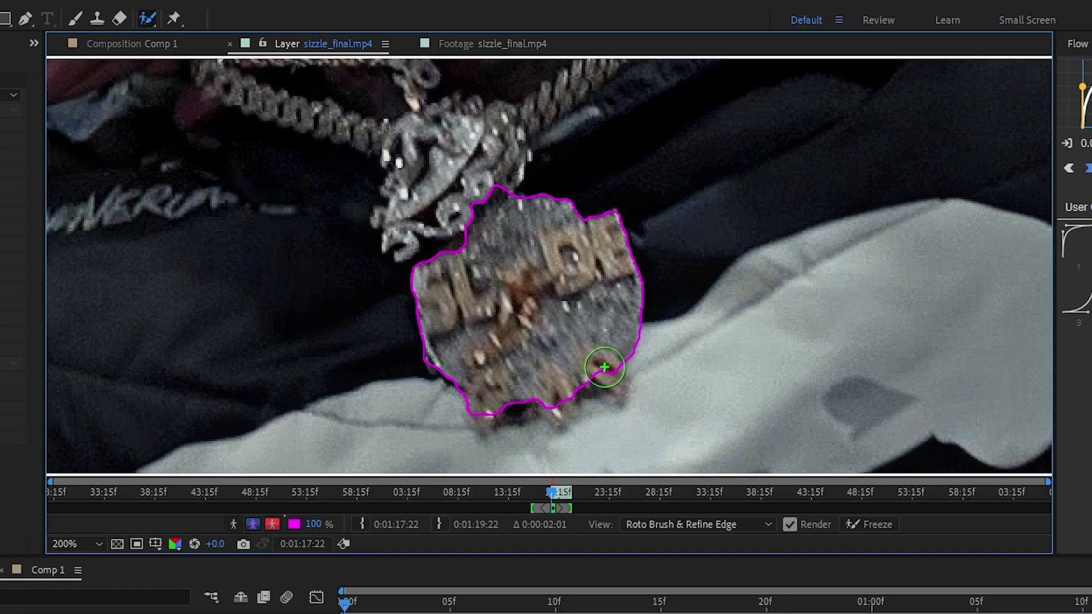
left_click_drag(605, 367, 594, 379)
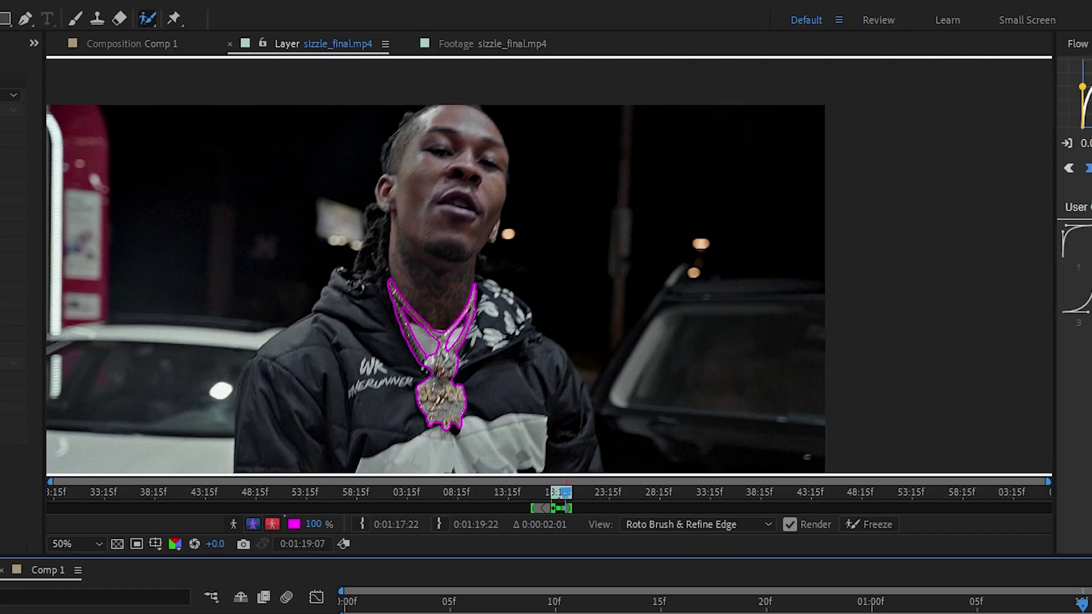
- Freeze the Roto Brush matte and preview the isolated chain in Comp 1 from the first frame
left_click(870, 524)
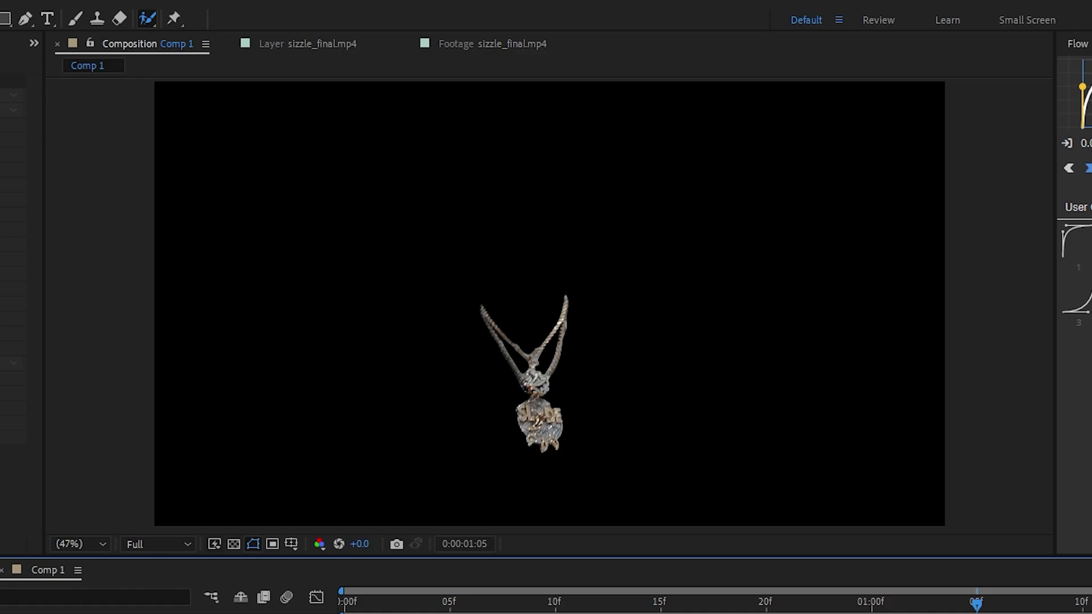
left_click_drag(976, 604, 344, 604)
key("space")
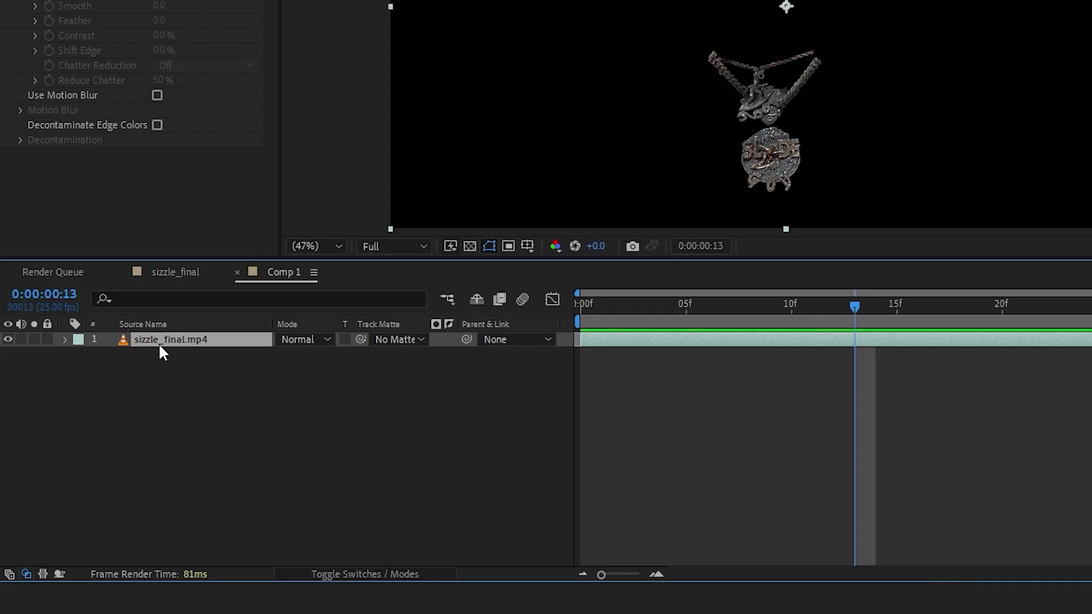
- Duplicate the rotoscoped sizzle_final.mp4 layer and delete the Roto Brush & Refine Edge effect from the lower copy
key("ctrl+d")
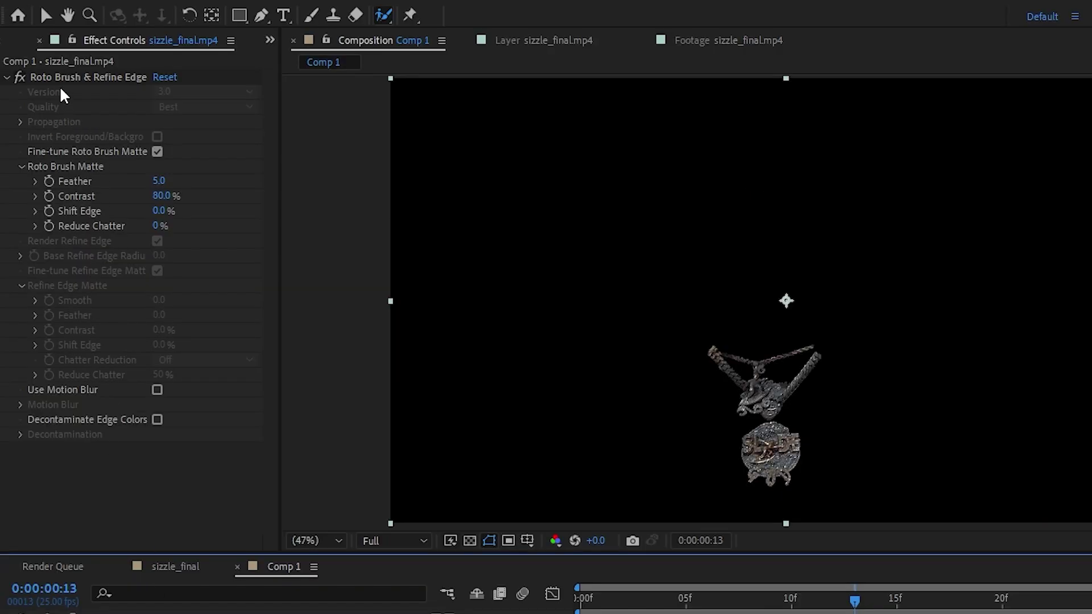
left_click(57, 76)
key("Delete")
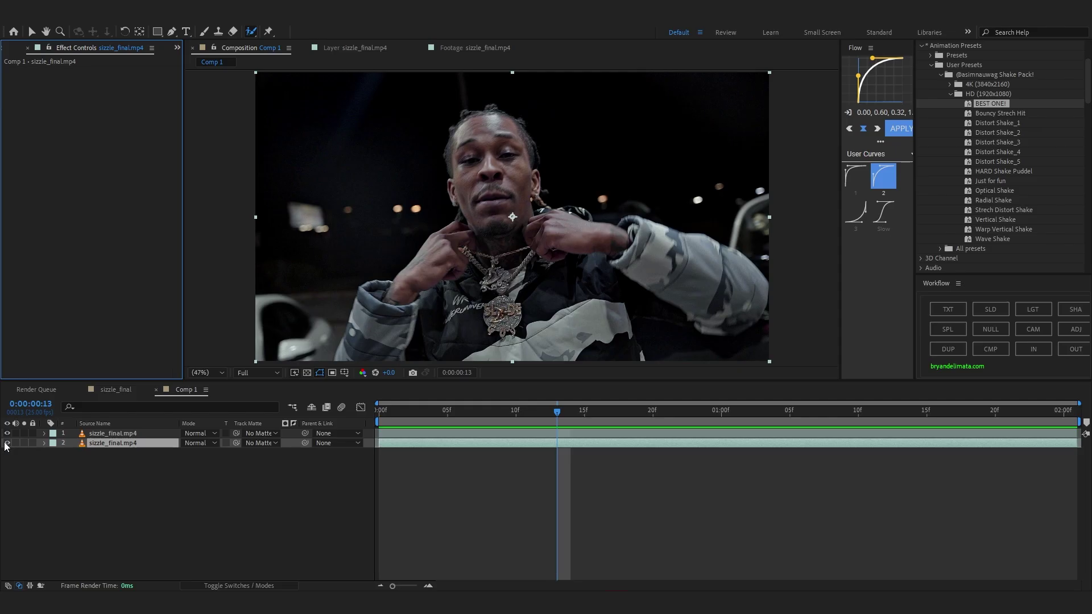
- Compare the composition with and without the lower full-frame layer, leaving it hidden, and select the isolated chain layer
left_click(7, 443)
left_click(7, 443)
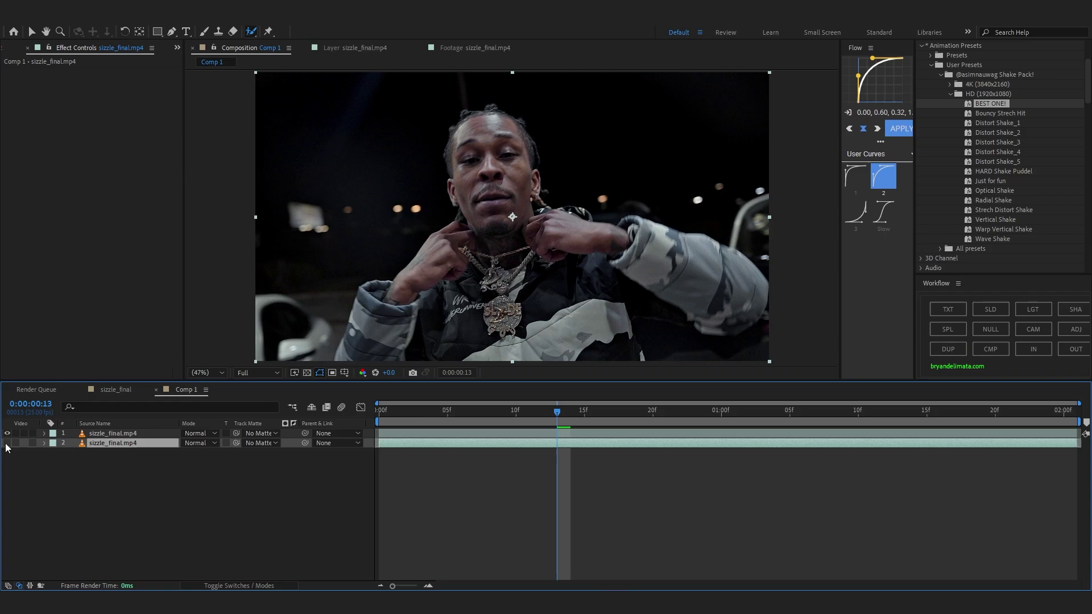
left_click(7, 443)
left_click(8, 443)
left_click(112, 433)
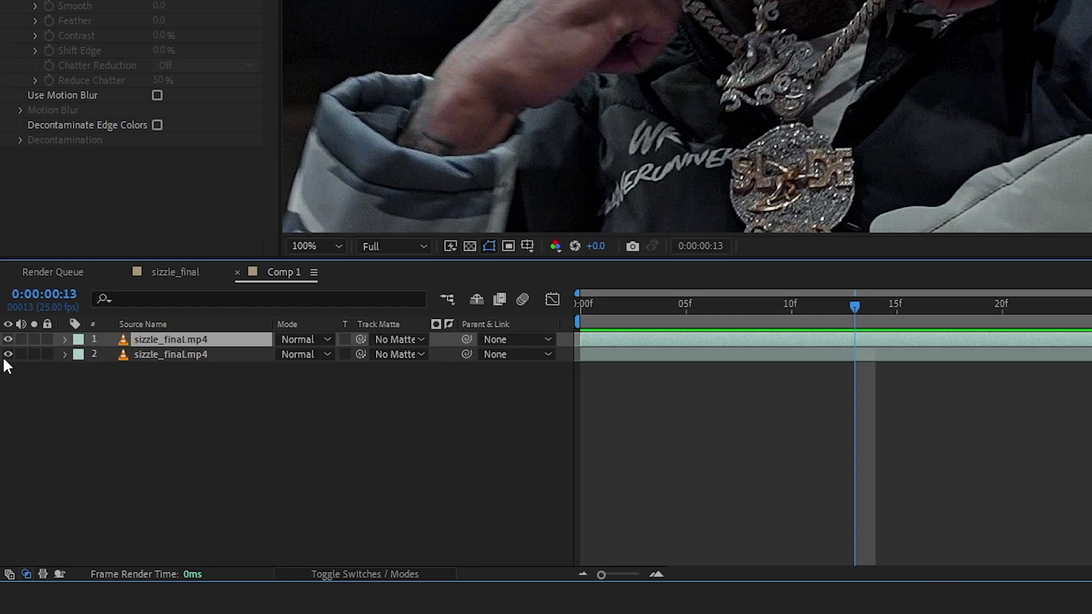
left_click(8, 353)
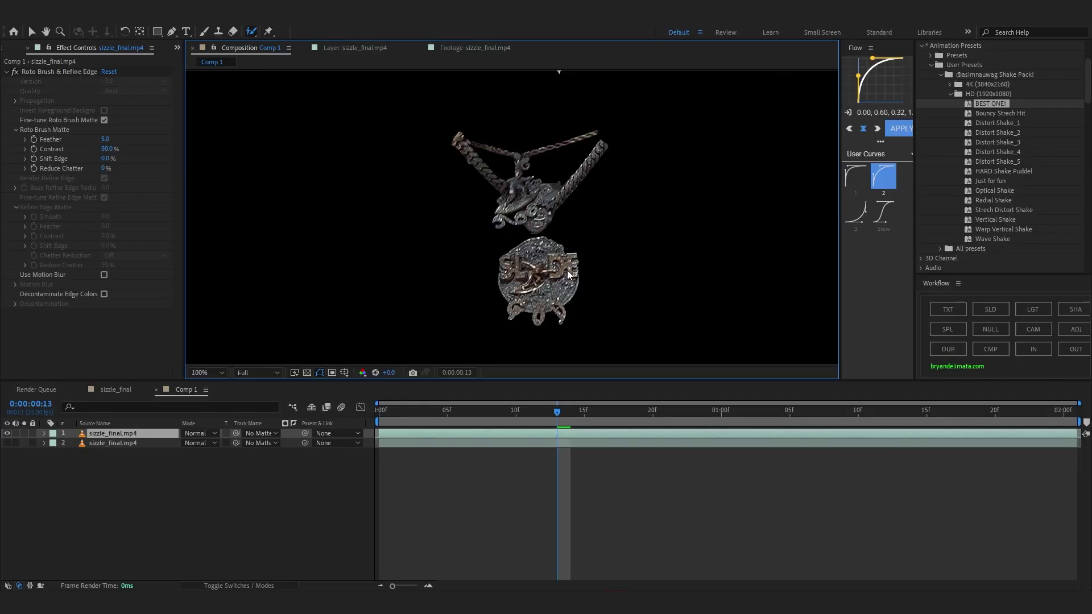
- Add a Curves effect to the chain layer and shape an S-curve that darkens shadows and brightens highlights for more contrast
key("ctrl+space")
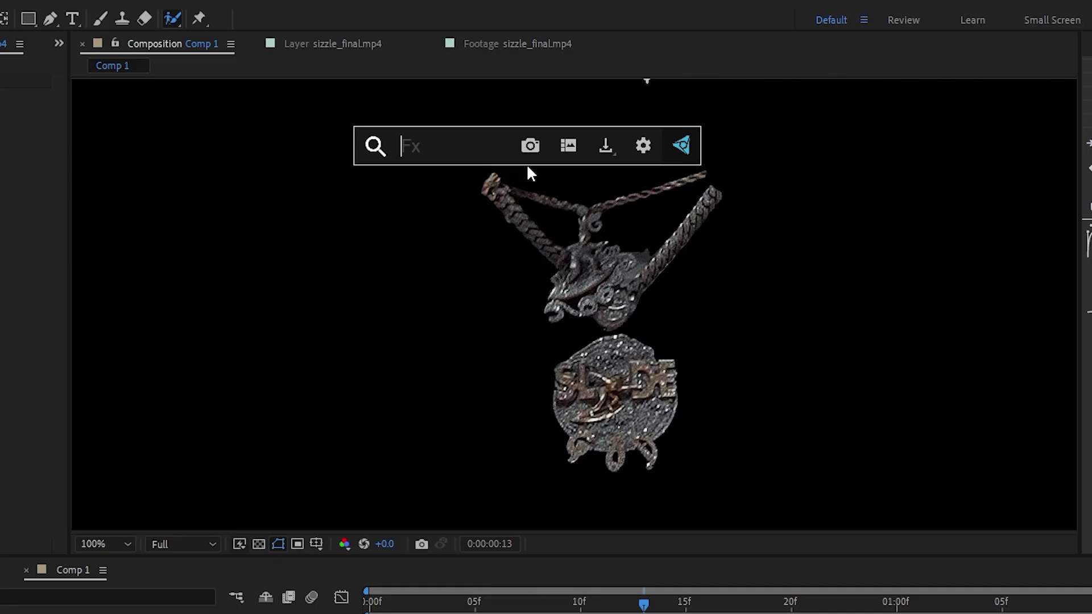
type("curv")
key("Return")
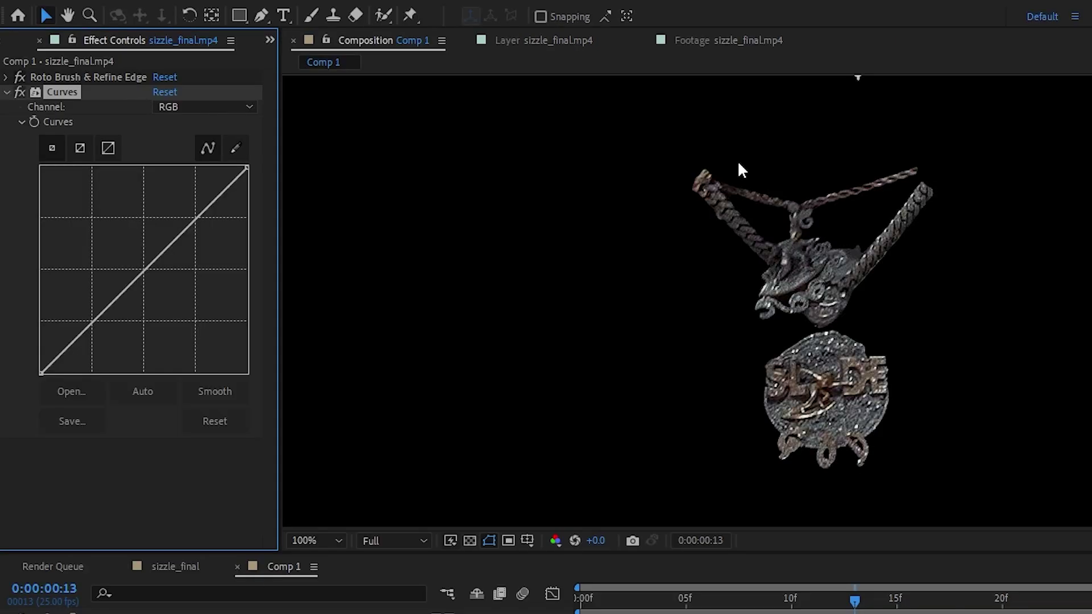
mouse_move(89, 325)
left_mouse_down()
mouse_move(99, 357)
mouse_move(97, 341)
left_mouse_up()
left_click_drag(180, 244, 180, 207)
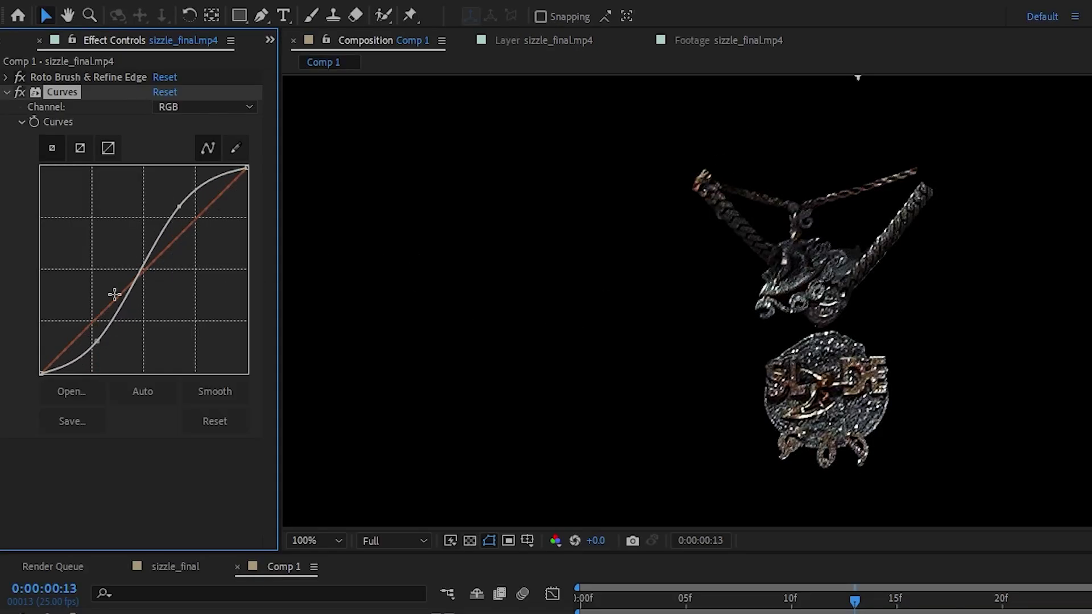
mouse_move(98, 342)
left_mouse_down()
mouse_move(105, 357)
mouse_move(100, 336)
left_mouse_up()
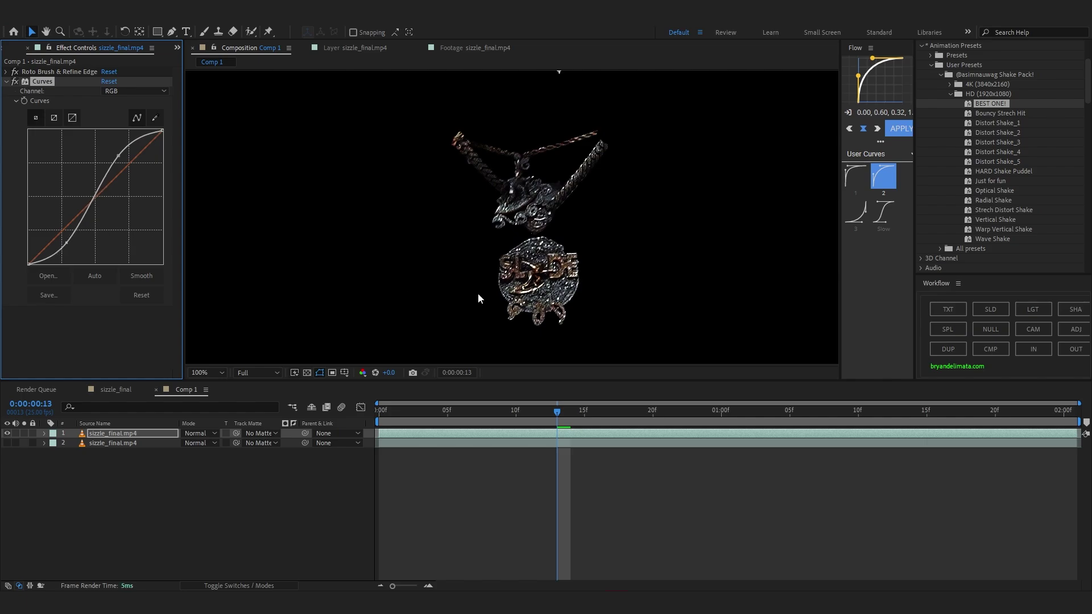
- Inspect the chain up close and compare it with the Curves effect off and on
scroll(478, 292, "up", 1)
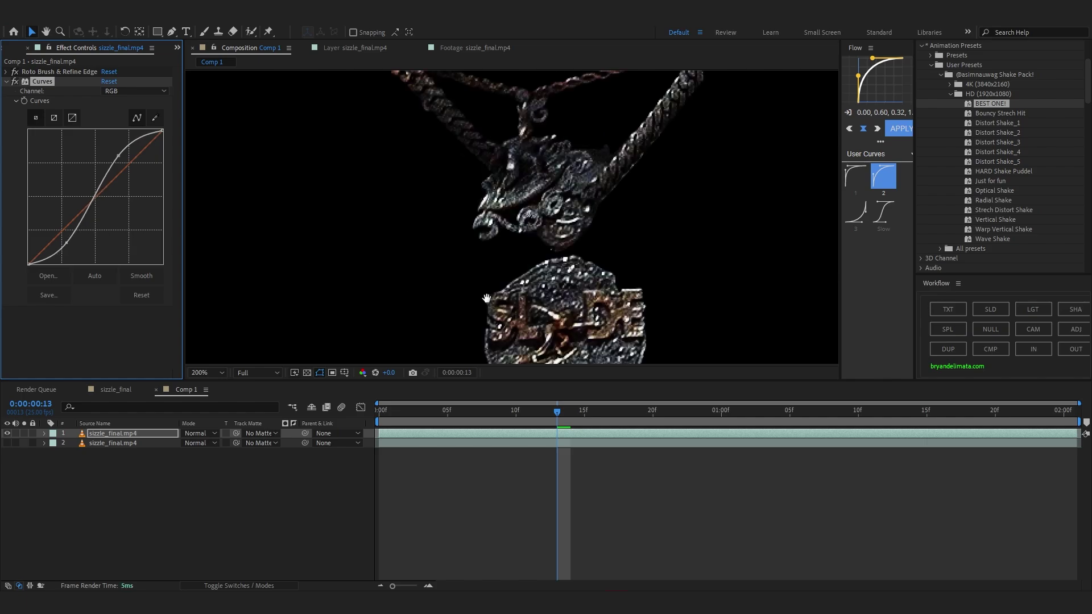
left_click_drag(485, 297, 414, 230)
scroll(417, 233, "down", 1)
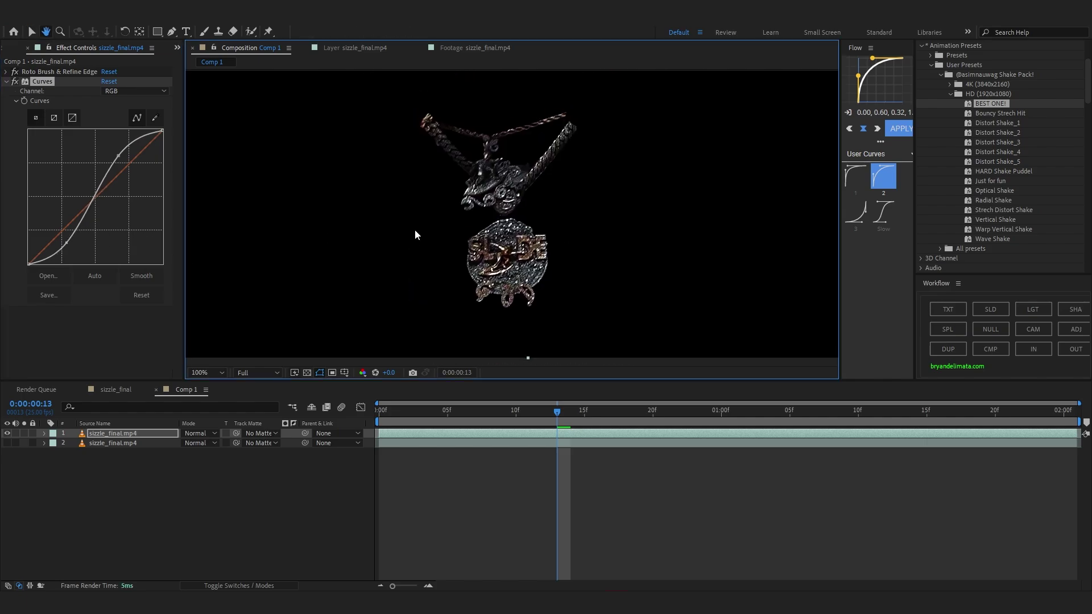
left_click(16, 81)
left_click(16, 81)
left_click(16, 81)
left_click(16, 81)
- Add a Luma Key effect to the chain layer and raise its Threshold to key out everything but the bright highlights
key("ctrl+space")
type("luma")
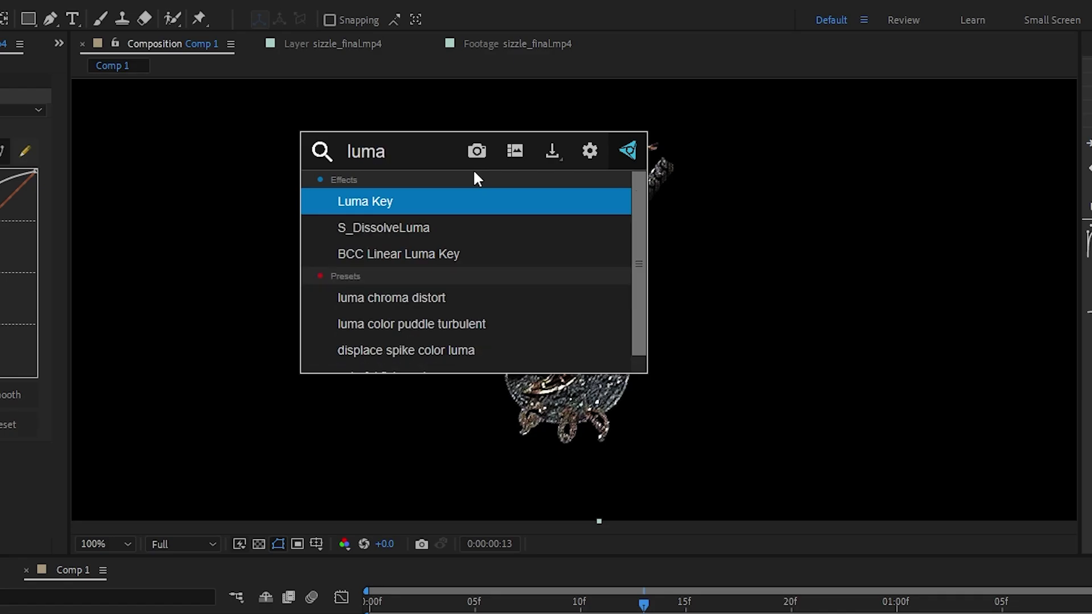
key("Return")
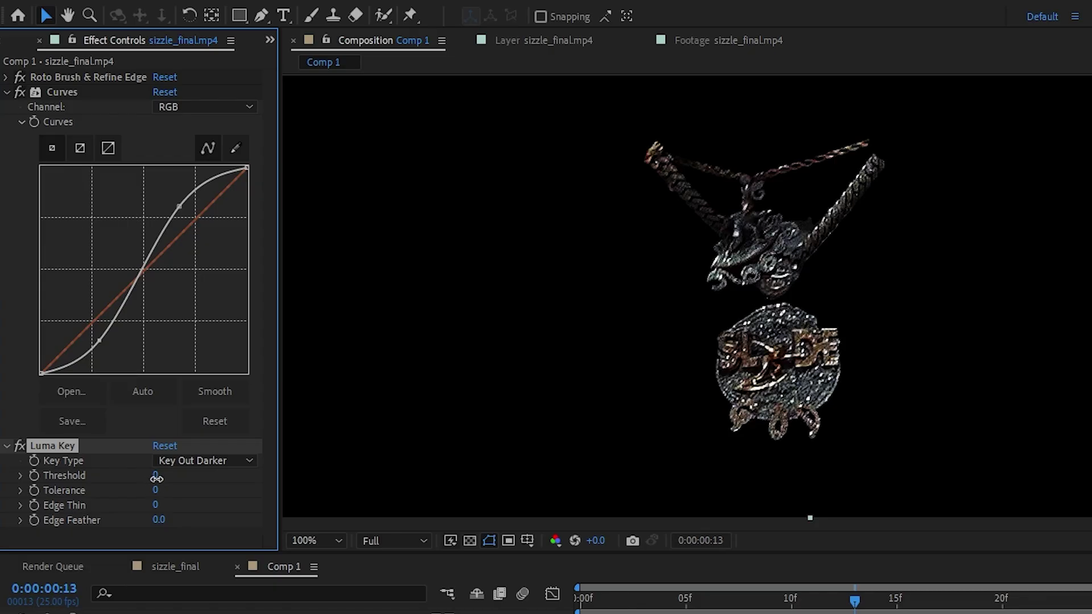
left_click_drag(165, 479, 231, 491)
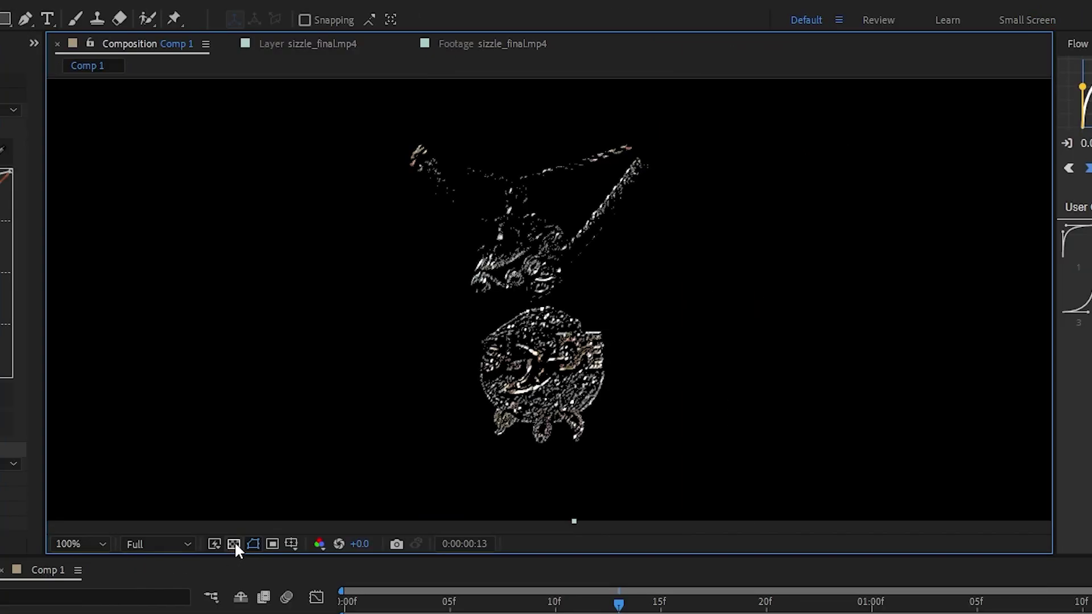
- Show the transparency grid and examine the keyed highlights of the chain up close
left_click(234, 543)
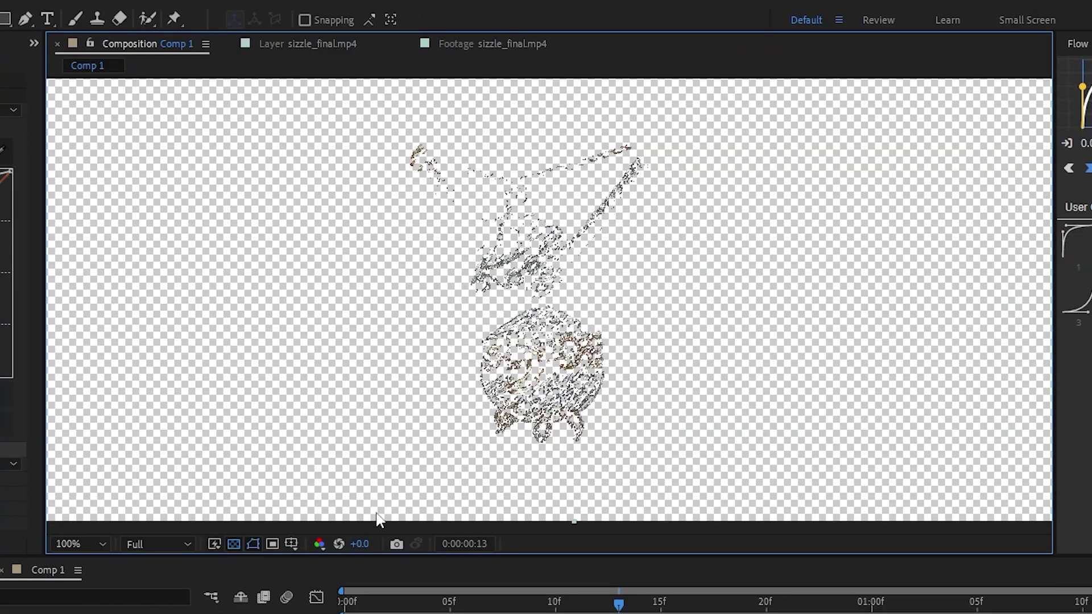
scroll(391, 377, "up", 4)
scroll(463, 408, "down", 2)
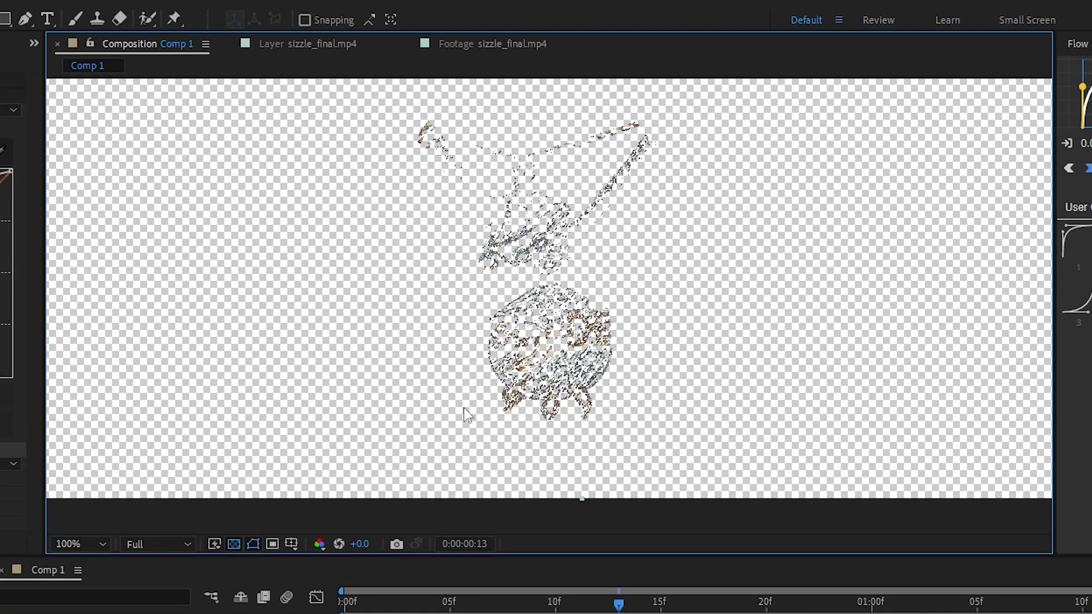
scroll(463, 407, "up", 1)
- Keyframe the Luma Key Threshold at 52 on 0:00:00:16 and raise it for the brighter chain frames past one second
left_click_drag(141, 320, 140, 320)
right_click(158, 300)
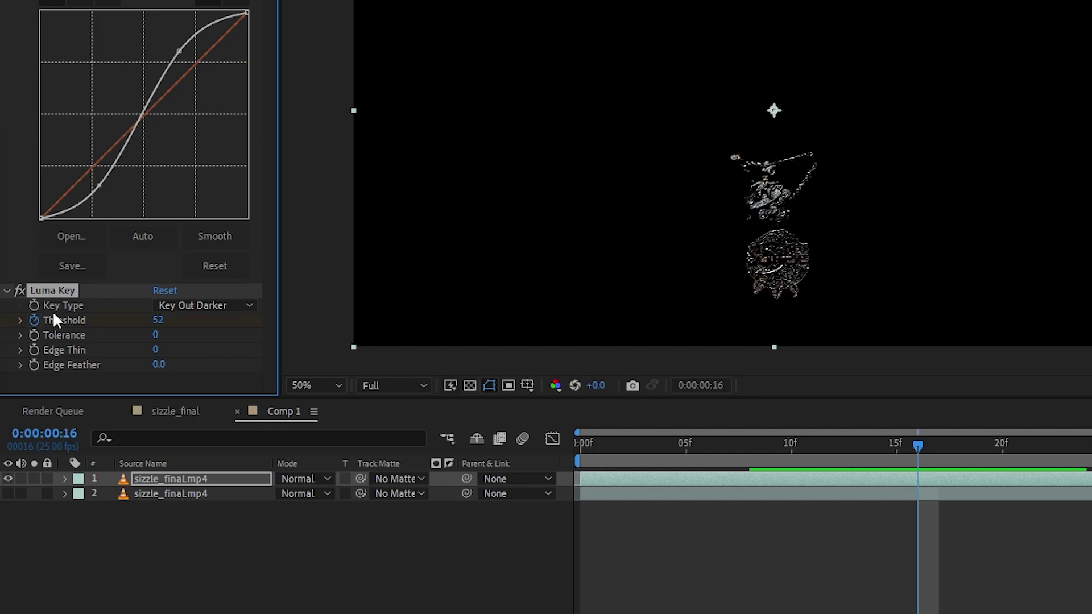
left_click_drag(818, 421, 873, 431)
scroll(839, 119, "up", 2)
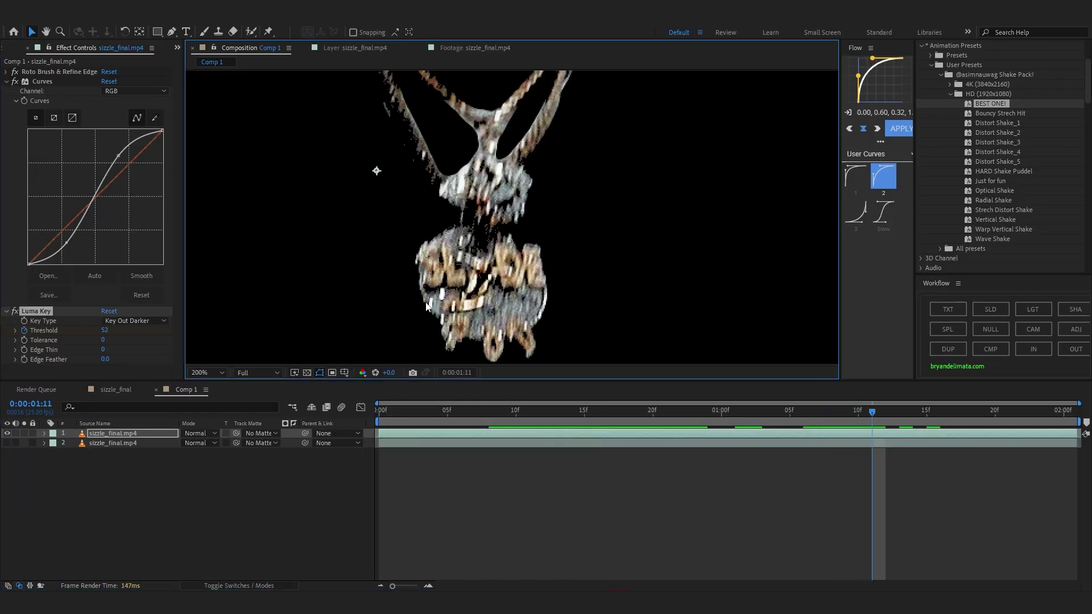
left_click_drag(420, 311, 411, 325)
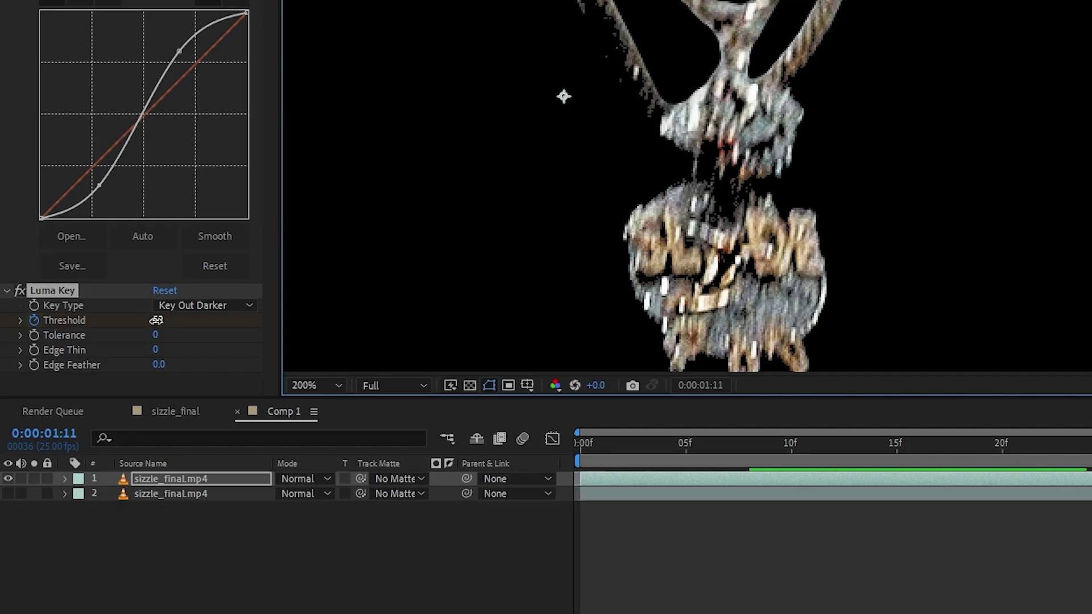
left_click_drag(108, 333, 136, 336)
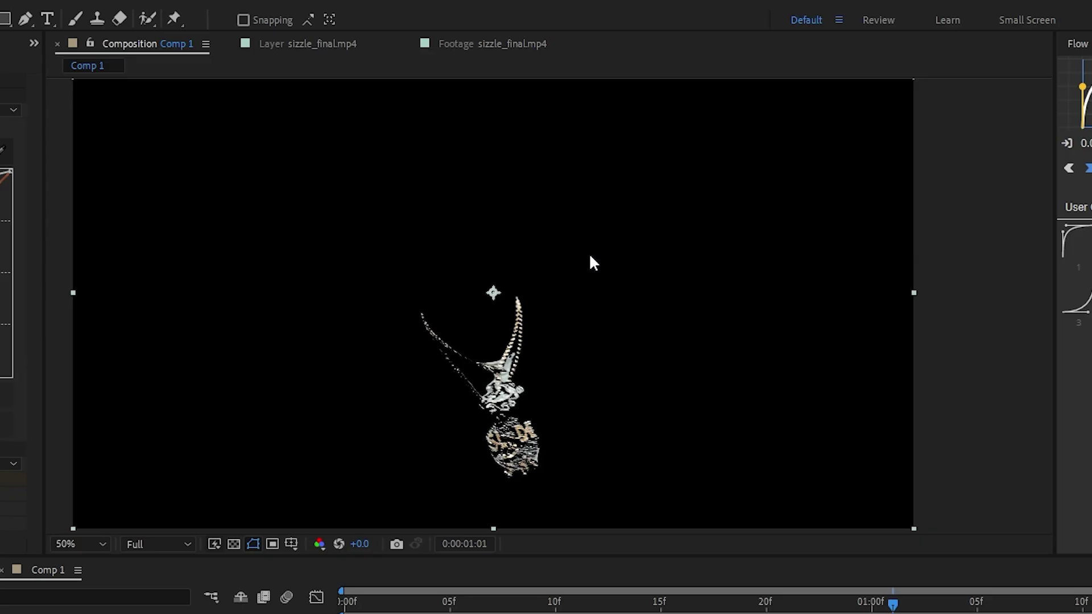
- Add a Tint effect to the chain layer and map both black and white to pure white
key("ctrl+space")
type("tint")
key("Return")
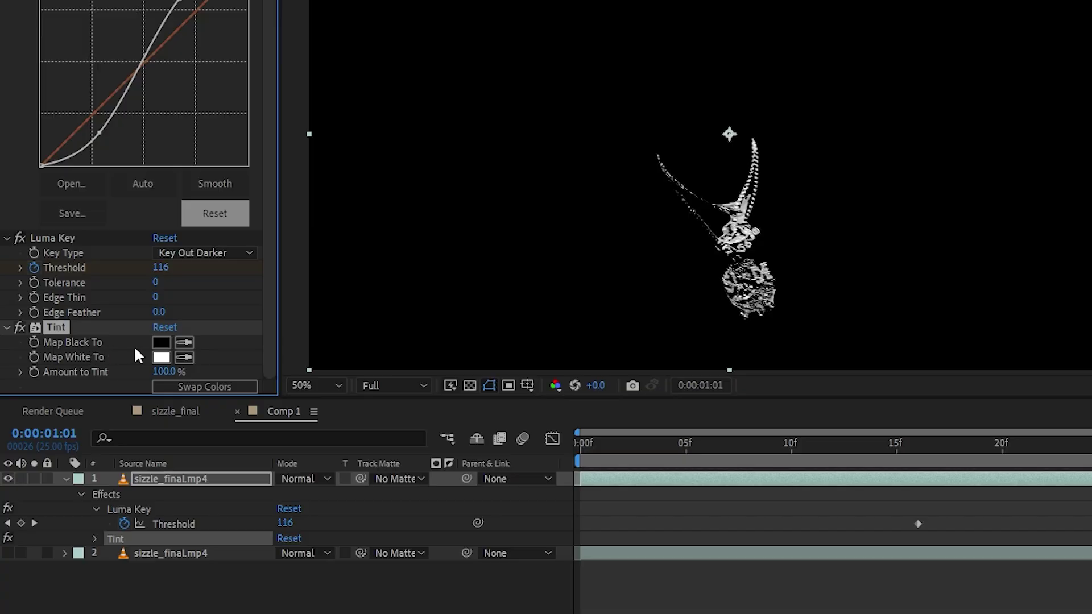
left_click(182, 342)
left_click(168, 357)
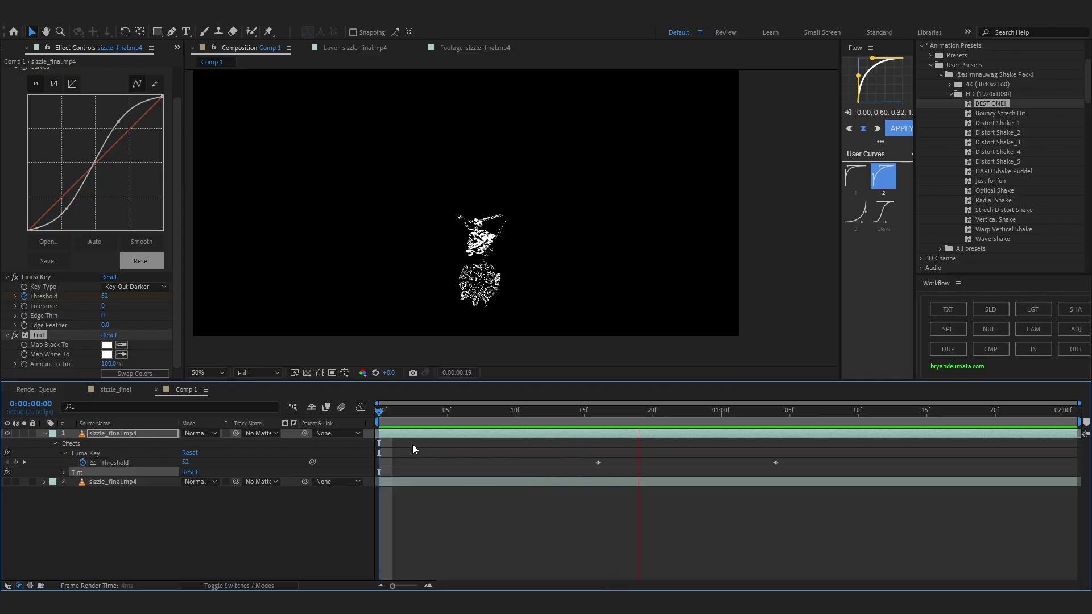
- Preview the white highlights, and pre-compose the chain layer as sizzle_final.mp4 Comp 2 with all attributes moved into it
key("space")
left_click_drag(414, 243, 427, 304)
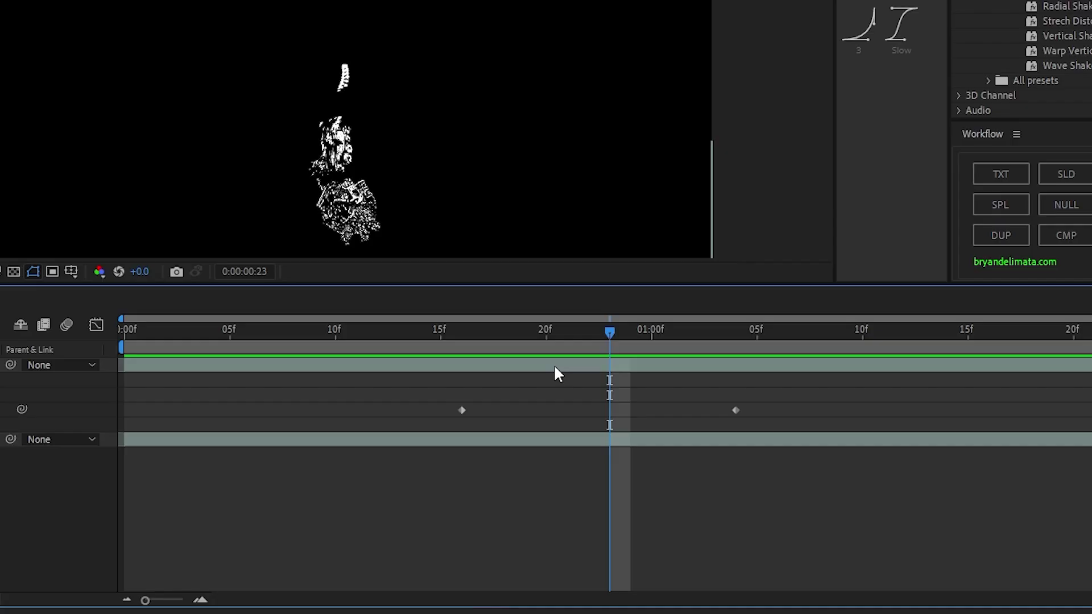
right_click(649, 434)
left_click(692, 355)
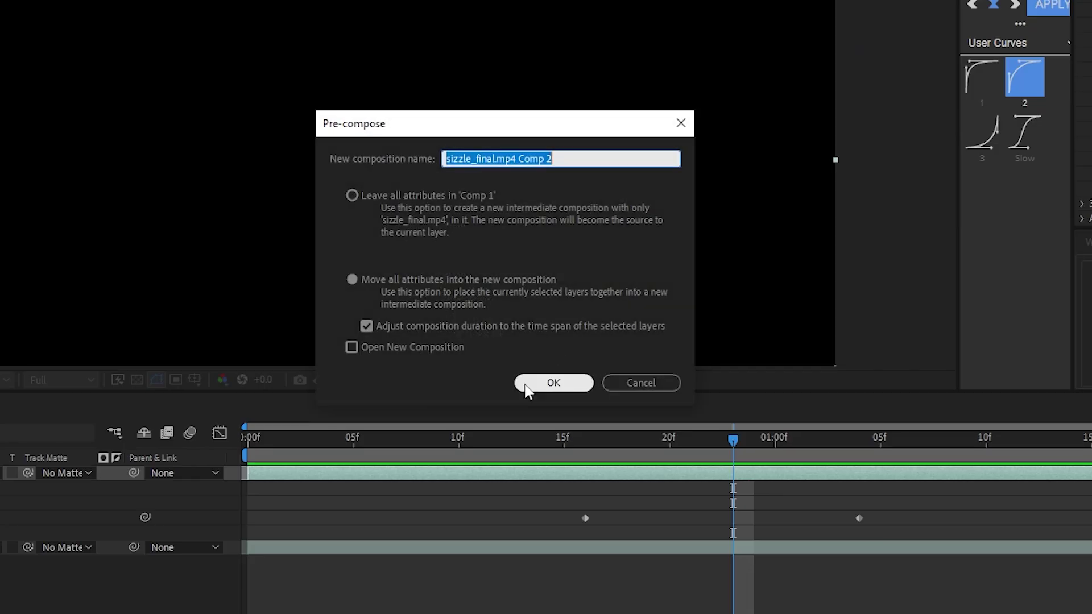
left_click(438, 273)
- Apply the RSMB motion blur effect to the sizzle_final.mp4 Comp 2 layer and search the effects for "force"
key("ctrl+space")
type("rs")
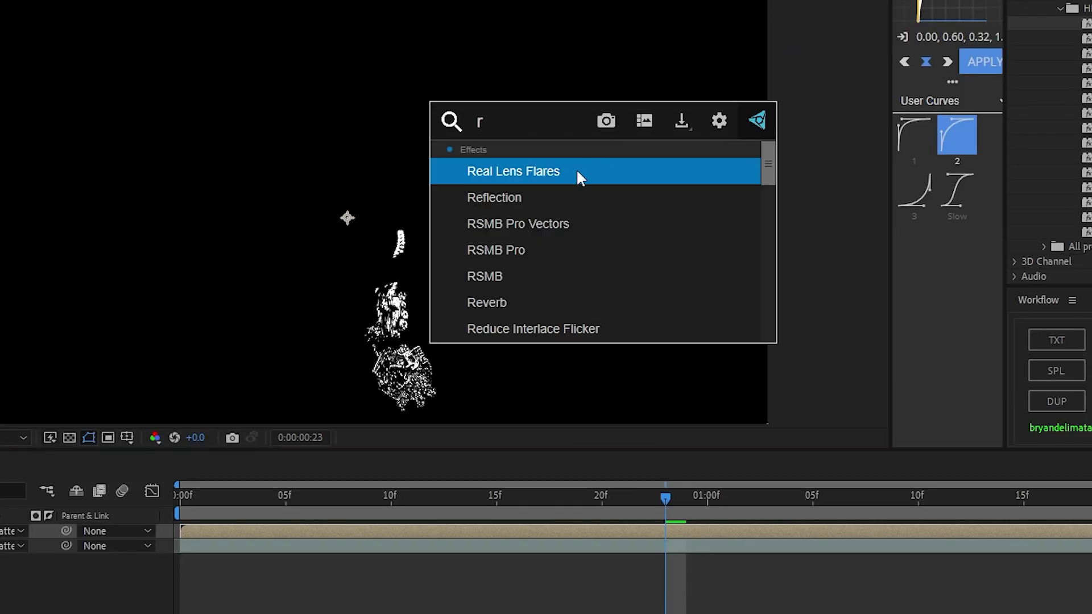
left_click(556, 222)
key("ctrl+space")
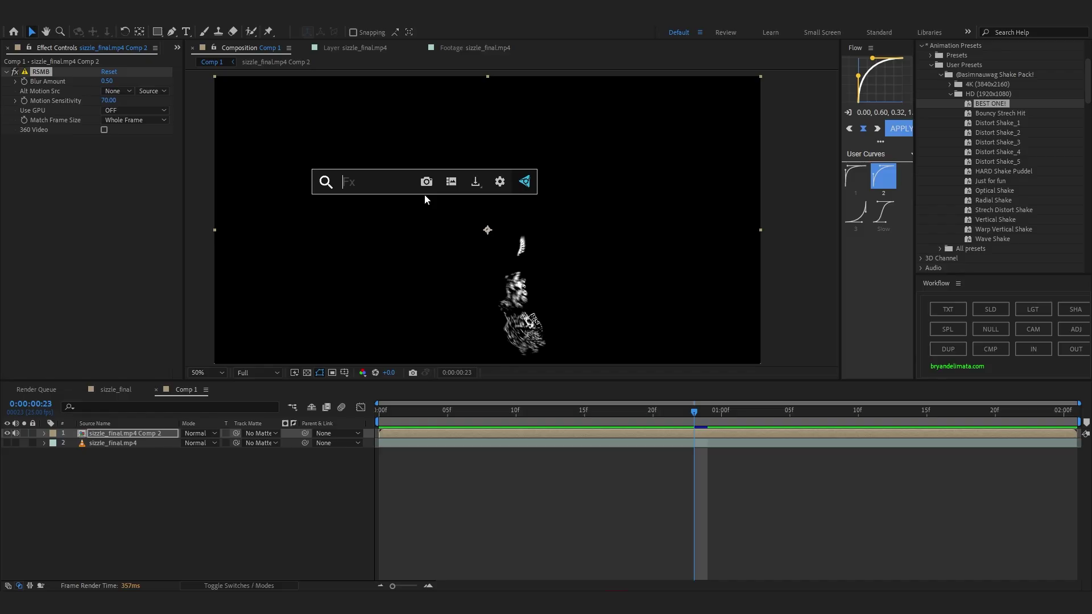
type("force")
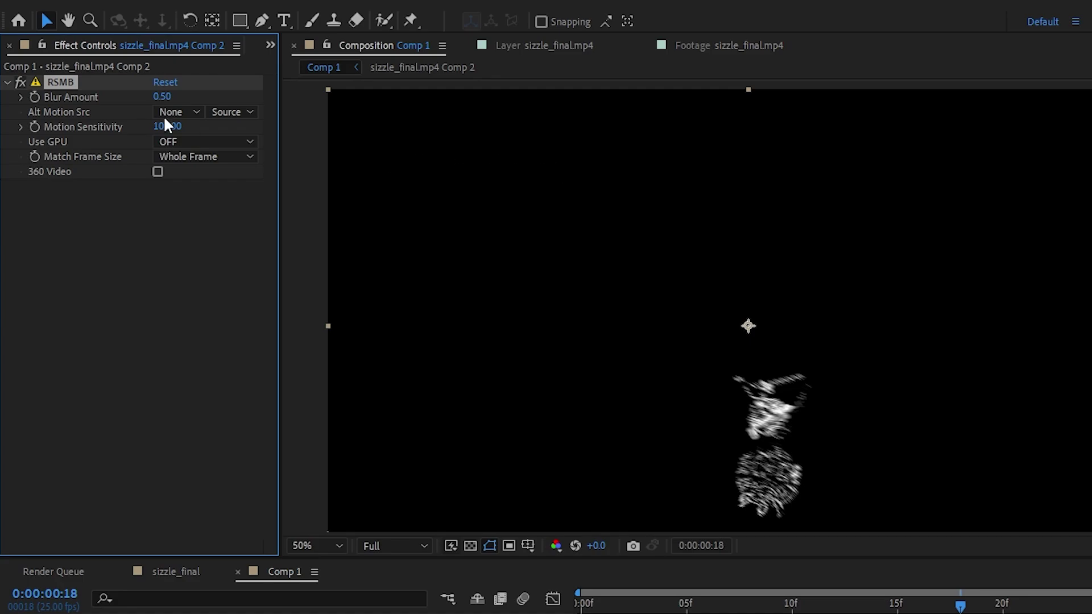
- Set the Blur Amount of the RSMB effect on sizzle_final.mp4 Comp 2 to 0.8
left_click(160, 97)
type(",8")
key("Return")
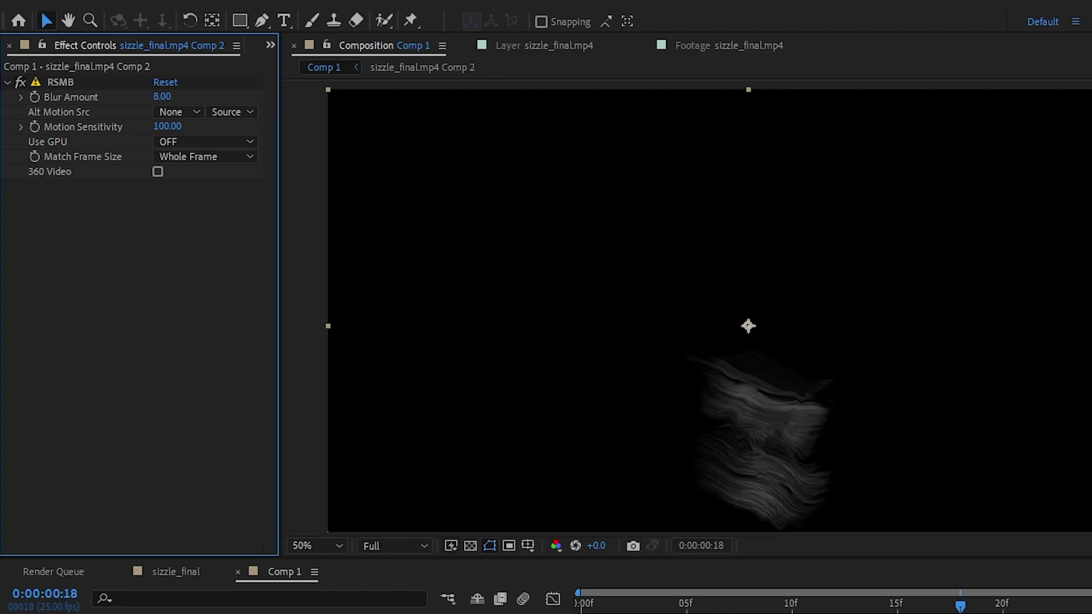
left_click(157, 100)
type("0.8")
key("Return")
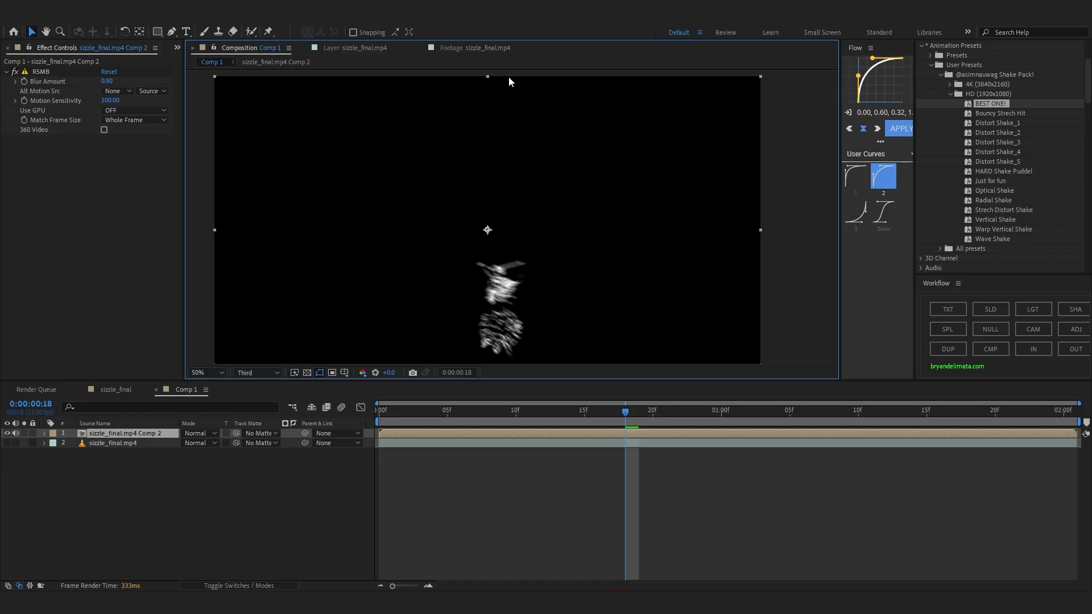
- Add the Echo effect to sizzle_final.mp4 Comp 2, set the Number Of Echoes to 6 and lower the Decay
key("ctrl+space")
type("ech")
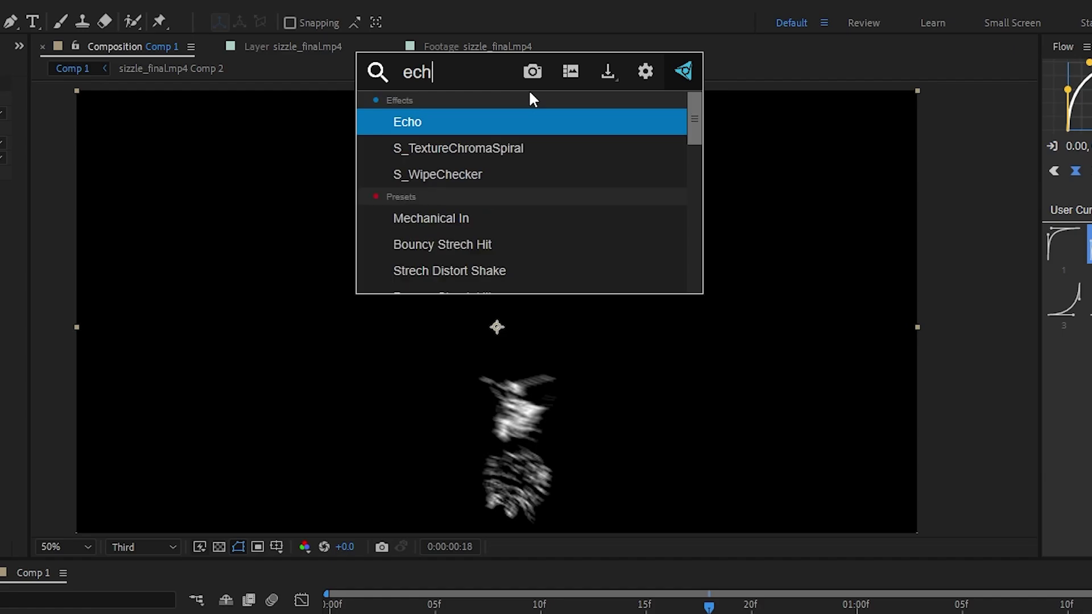
left_click(490, 121)
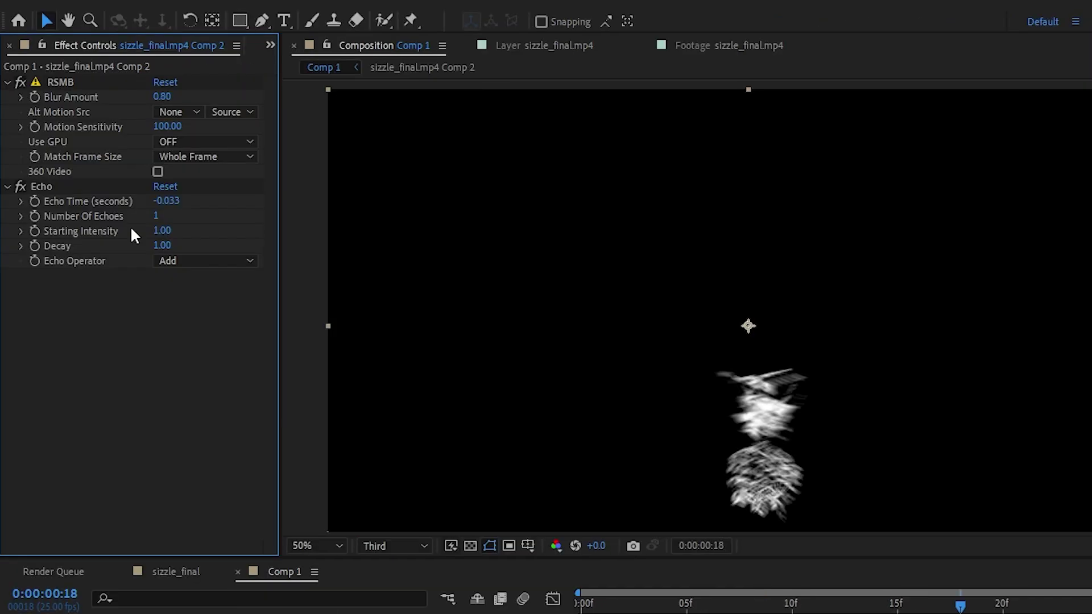
left_click(156, 215)
type("6")
left_click_drag(158, 245, 137, 242)
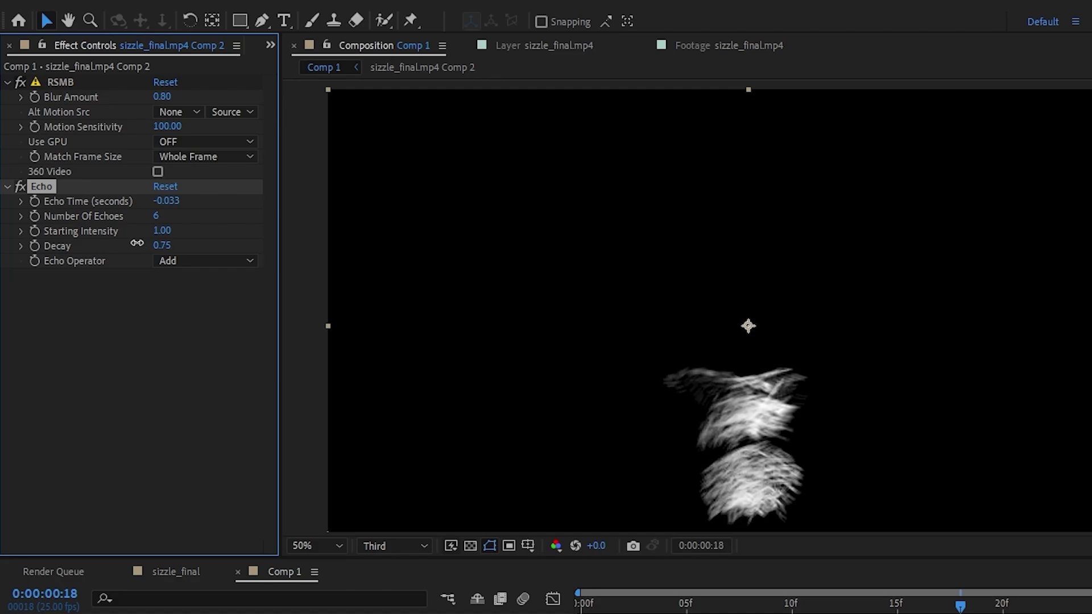
scroll(510, 317, "up", 3)
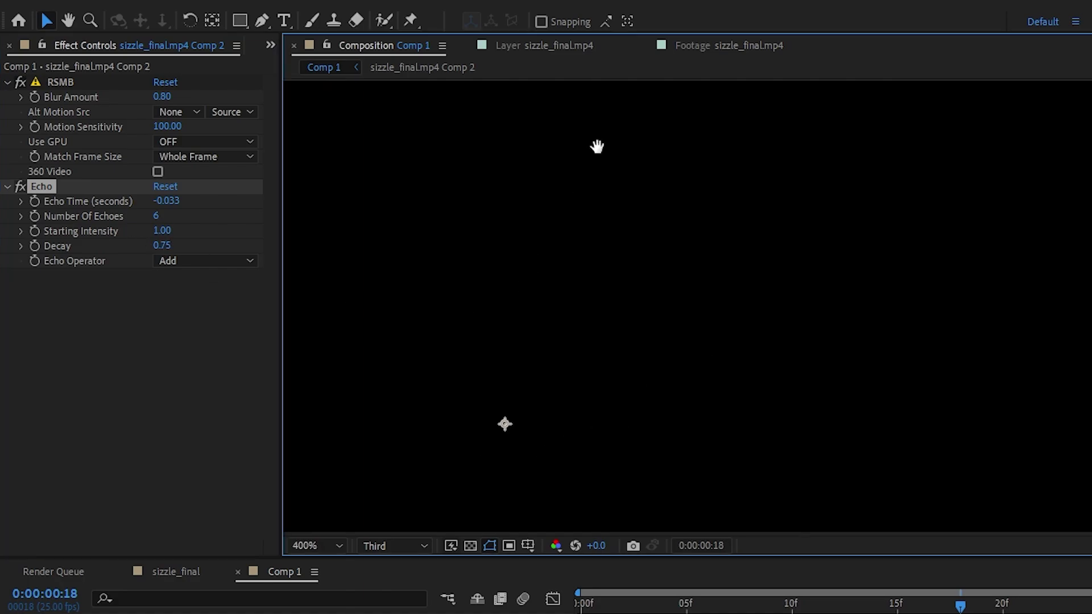
left_click_drag(150, 246, 139, 245)
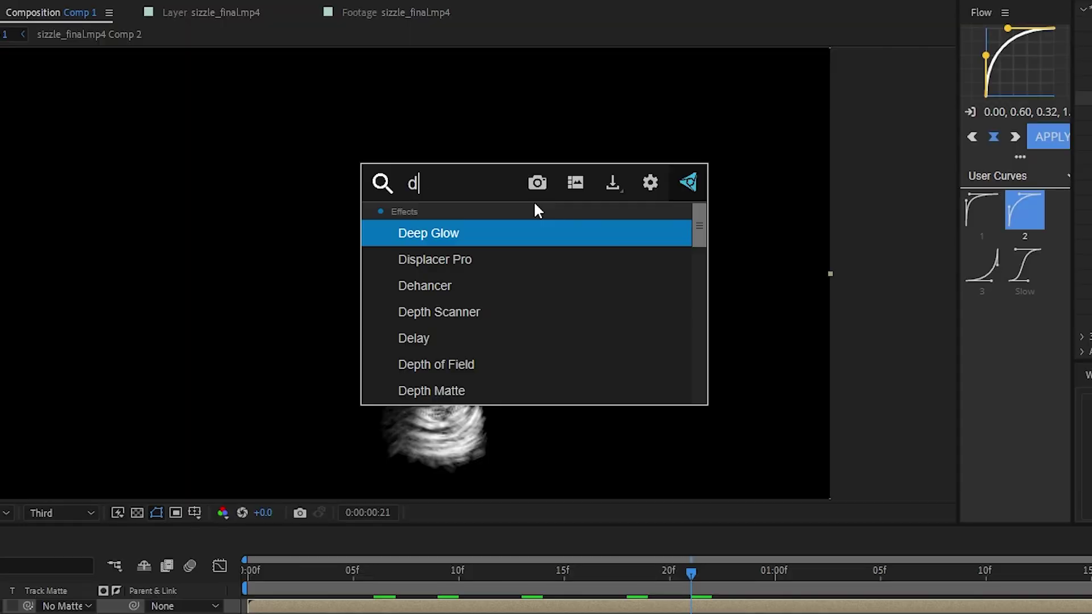
- Add the Deep Glow effect to the highlights layer with an Exposure of 0.81 and a Radius of 293
type("ee")
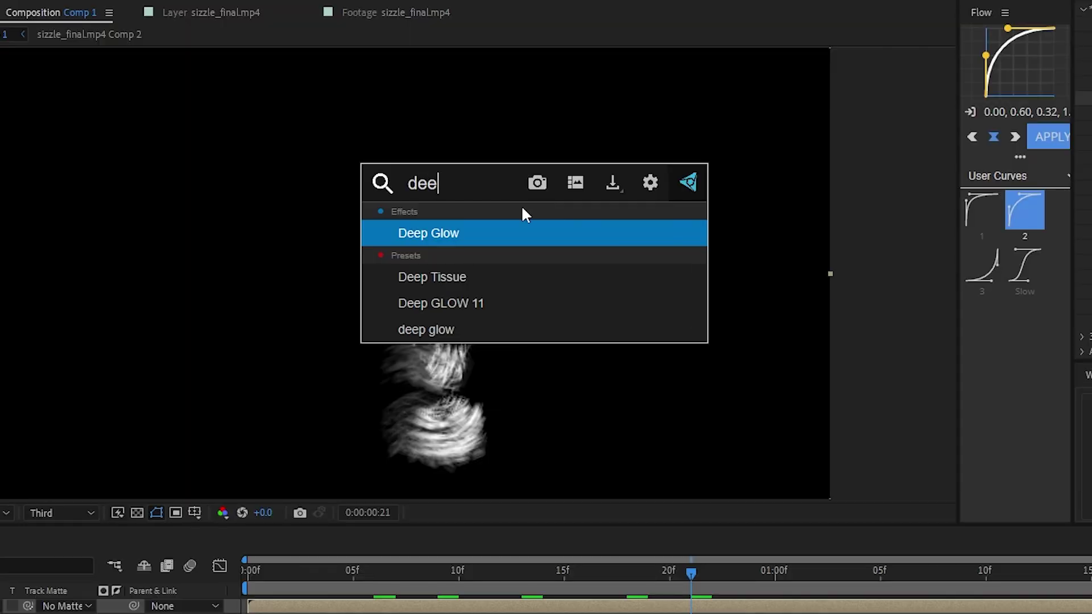
key("Return")
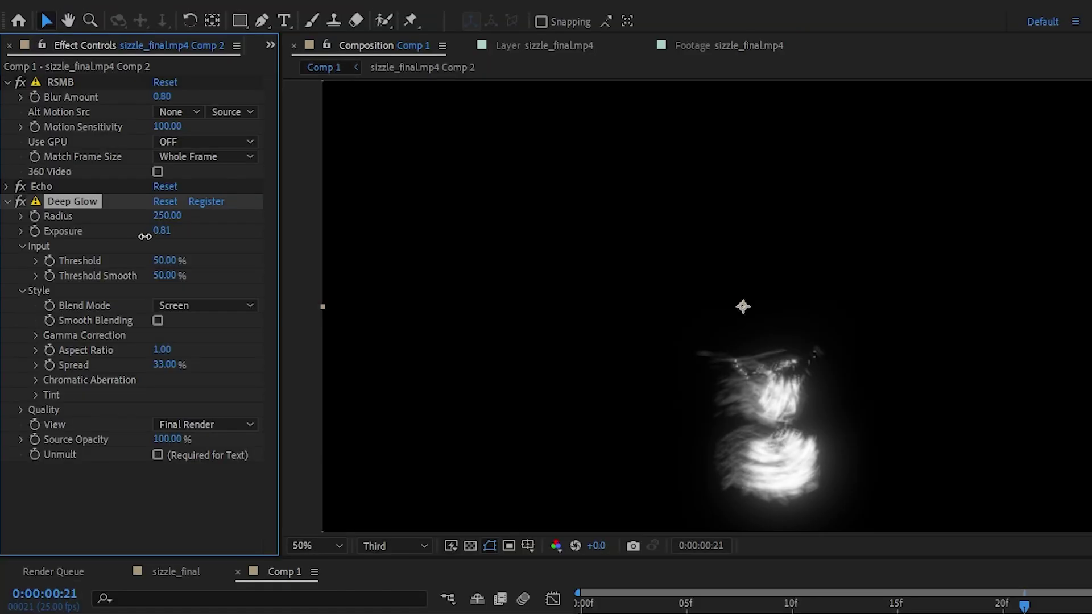
left_click_drag(168, 216, 198, 226)
- Enable the Deep Glow tint, set its colour to cyan 00D8FF and its mode to Overlay
left_click(33, 395)
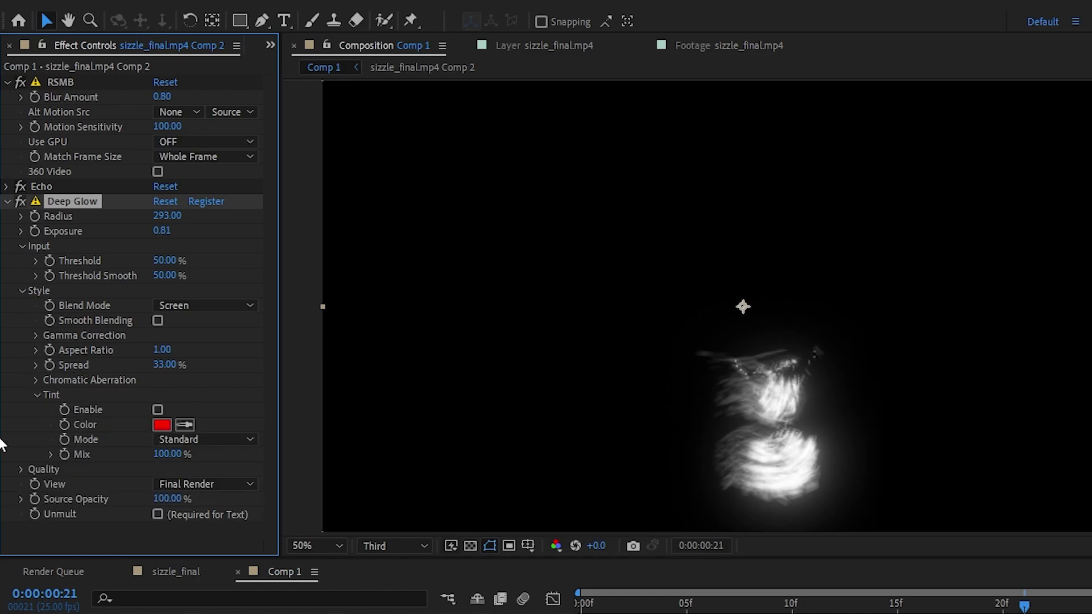
left_click(157, 410)
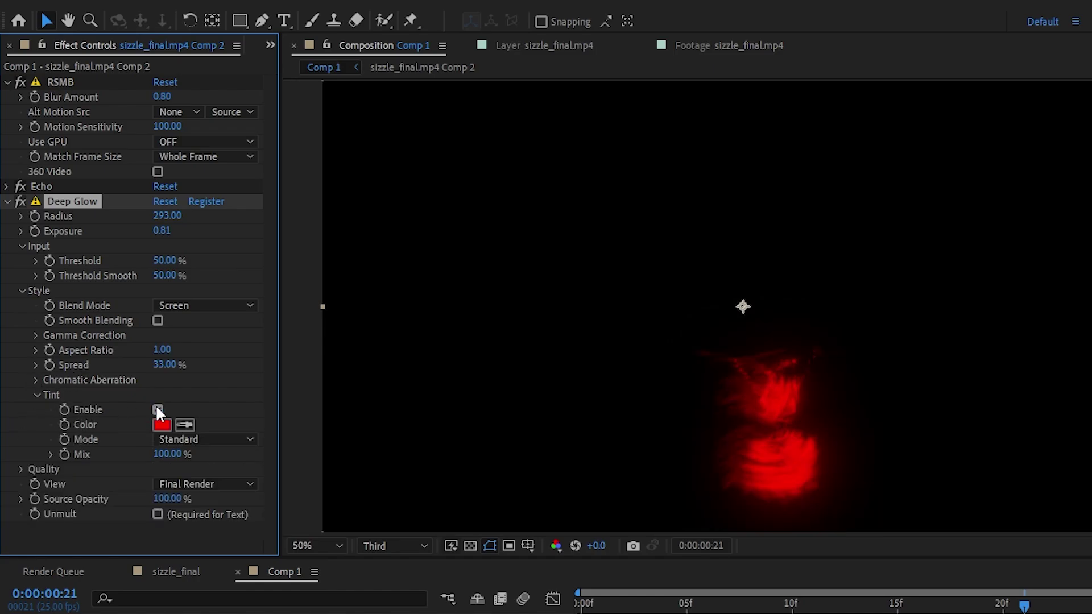
left_click(157, 424)
left_click_drag(796, 373, 827, 299)
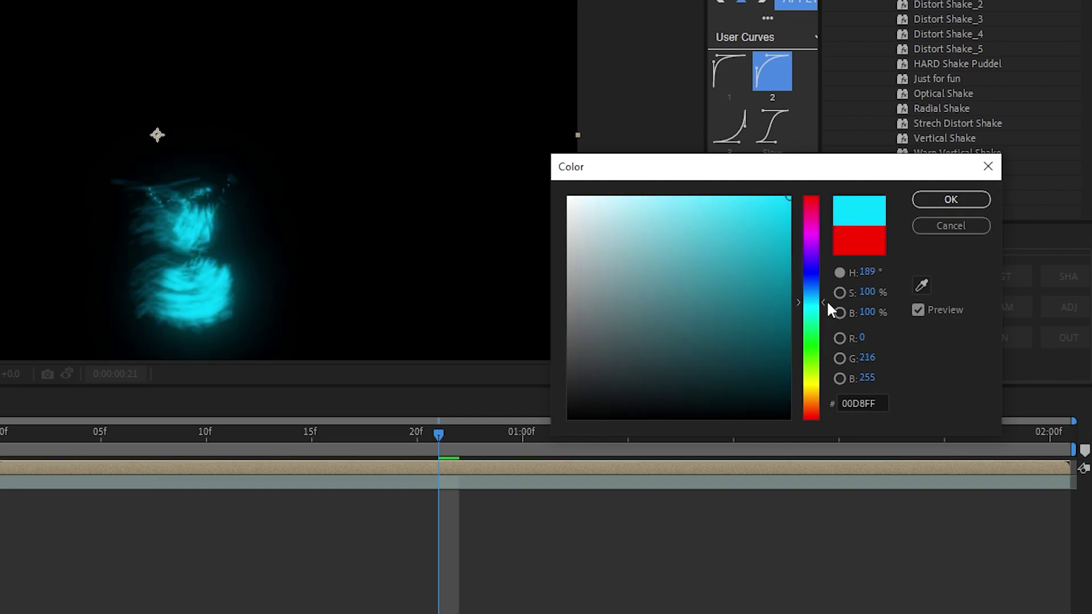
left_click(951, 199)
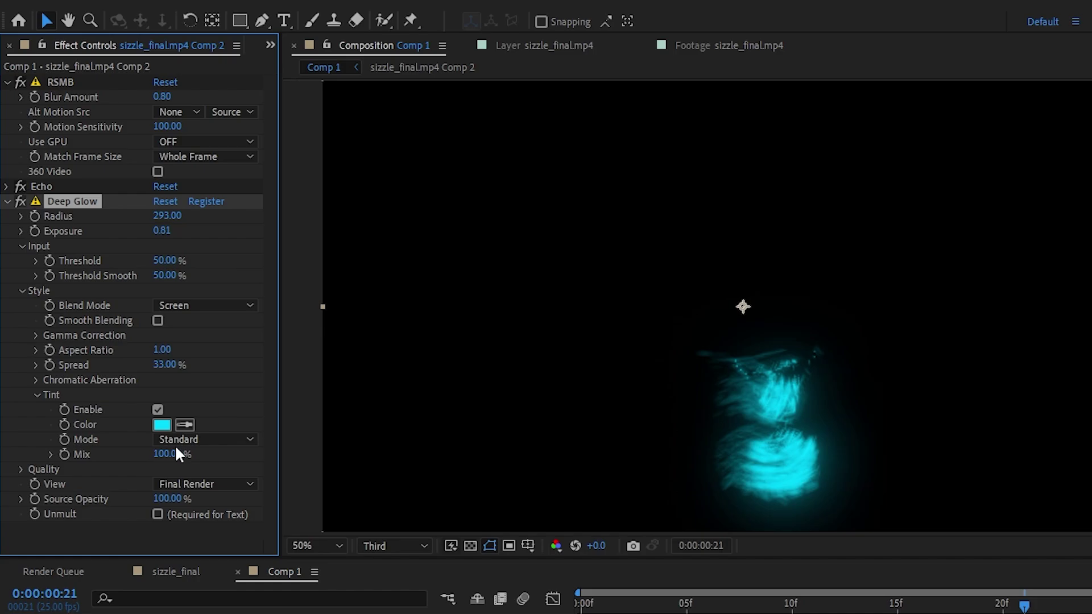
left_click(175, 446)
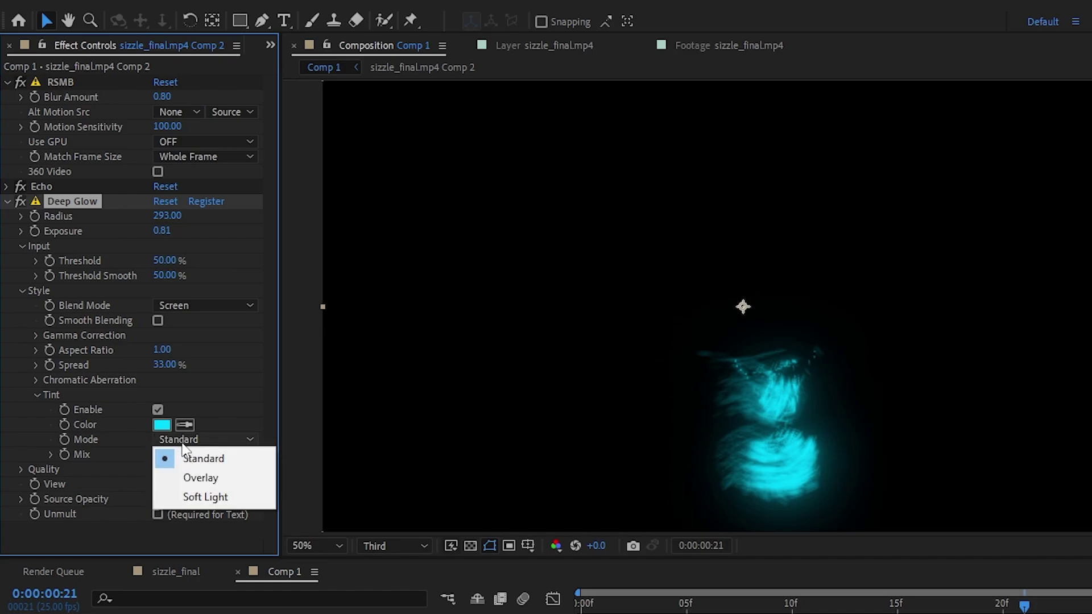
left_click(174, 476)
left_click_drag(217, 455, 197, 455)
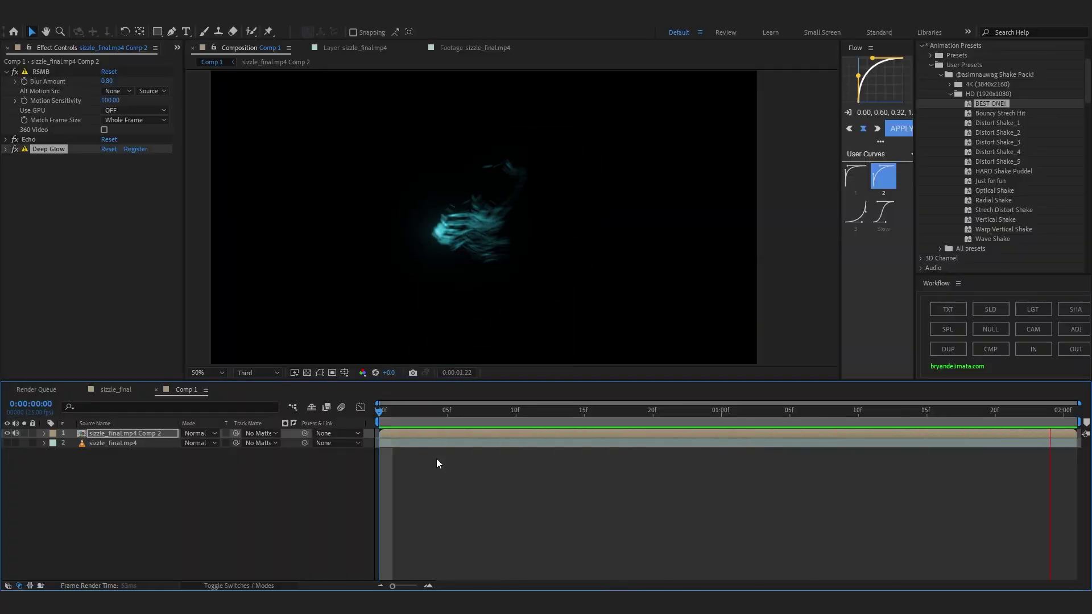
- Preview the cyan glow animation and add Comp 1 to the Render Queue
key("space")
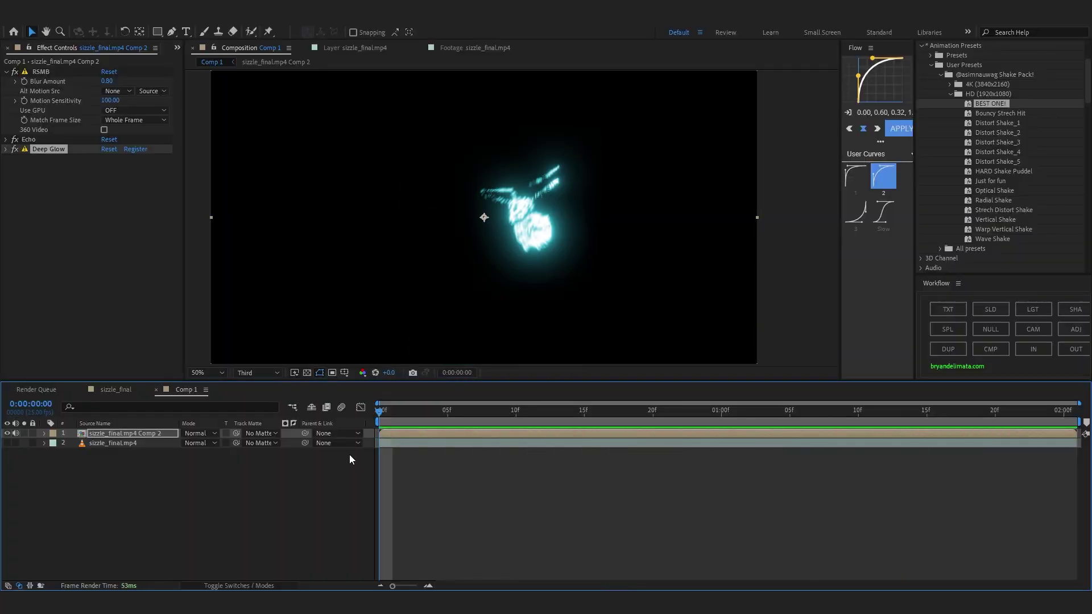
key("space")
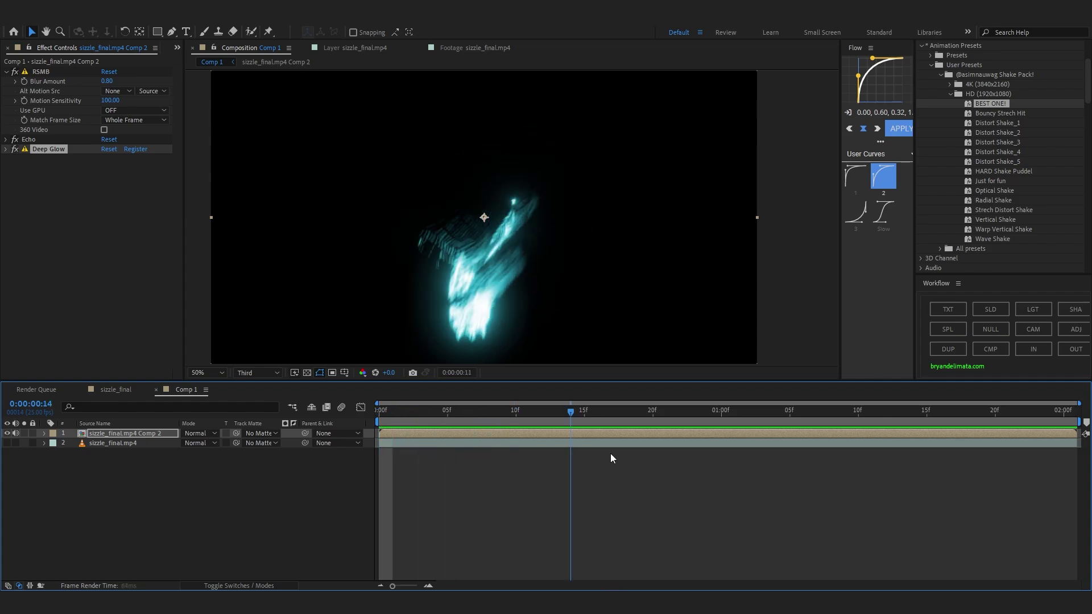
left_click(12, 14)
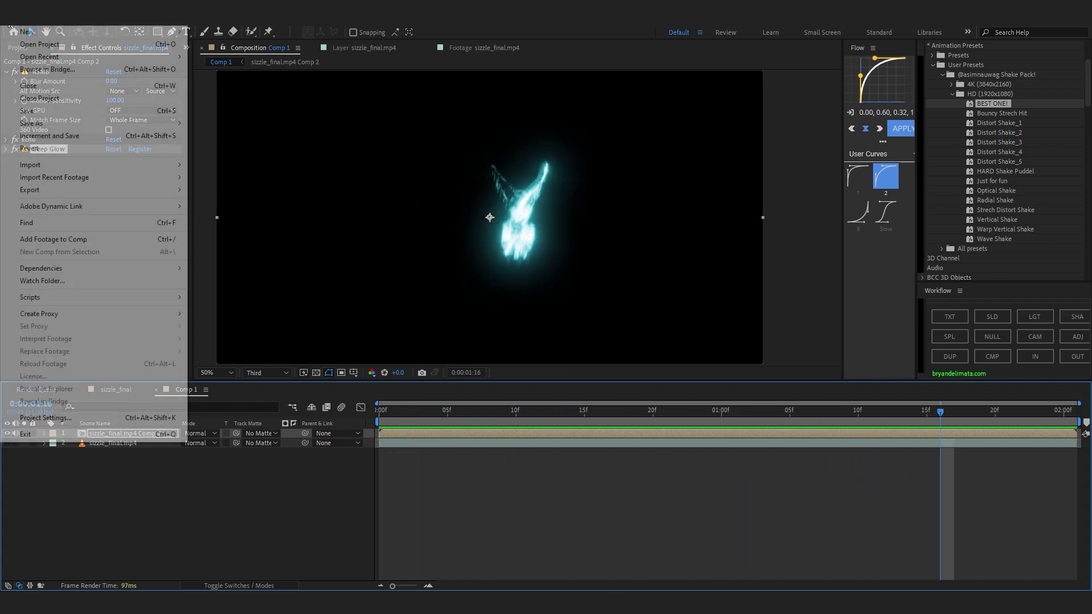
mouse_move(27, 196)
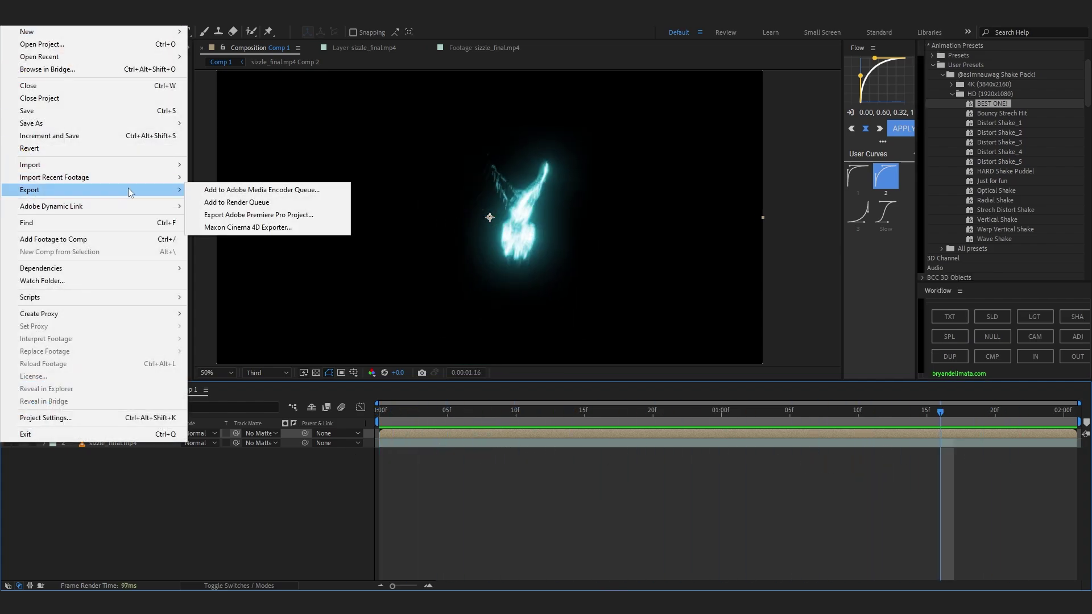
left_click(230, 201)
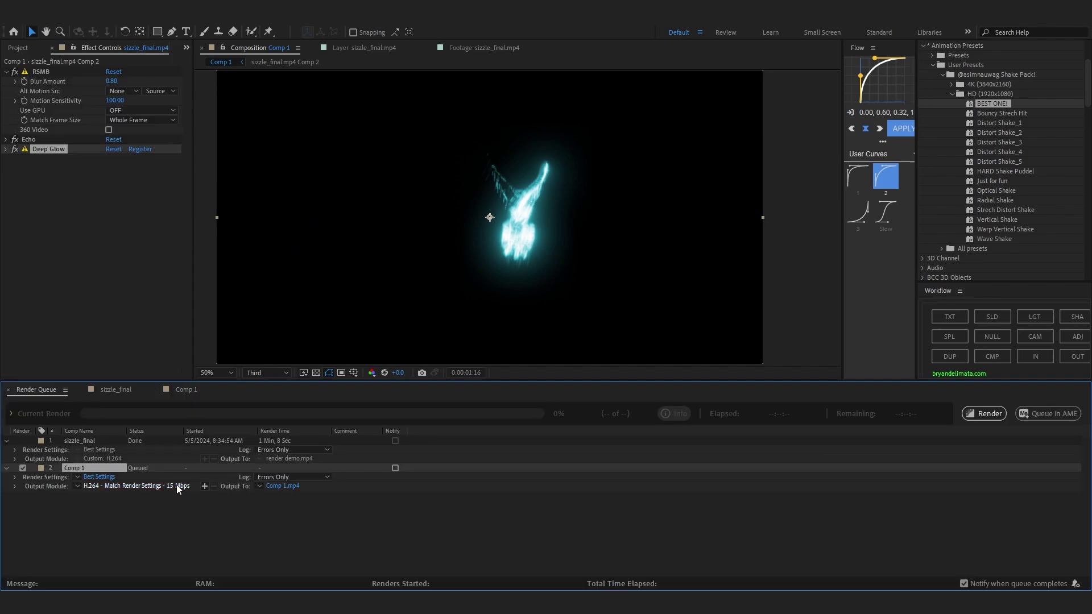
- Set the H.264 target bitrate of Comp 1's output module to 30 Mbps
left_click(171, 486)
left_click(650, 212)
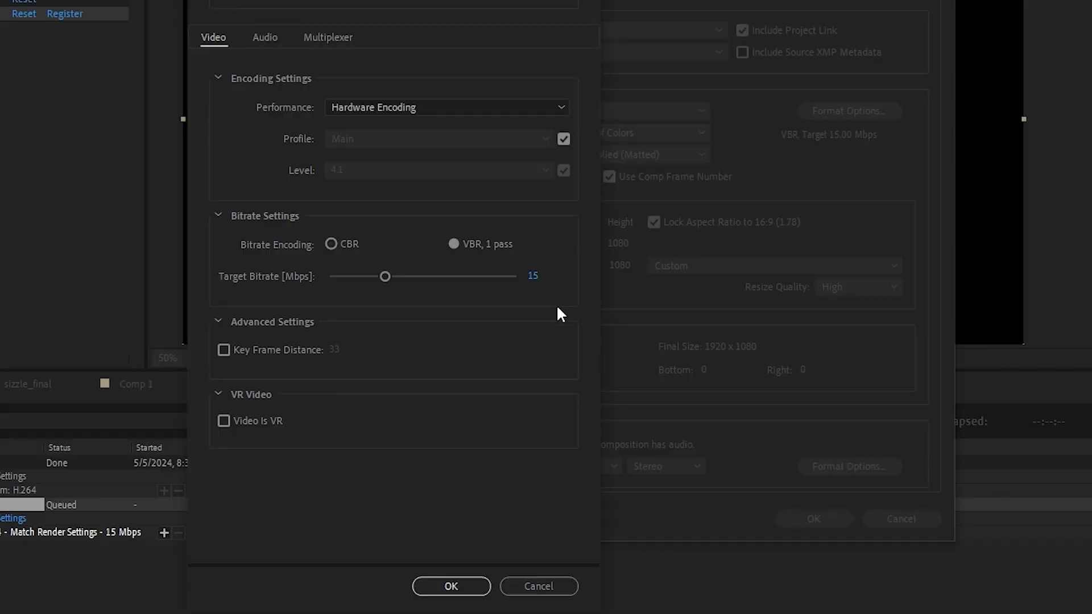
left_click(535, 274)
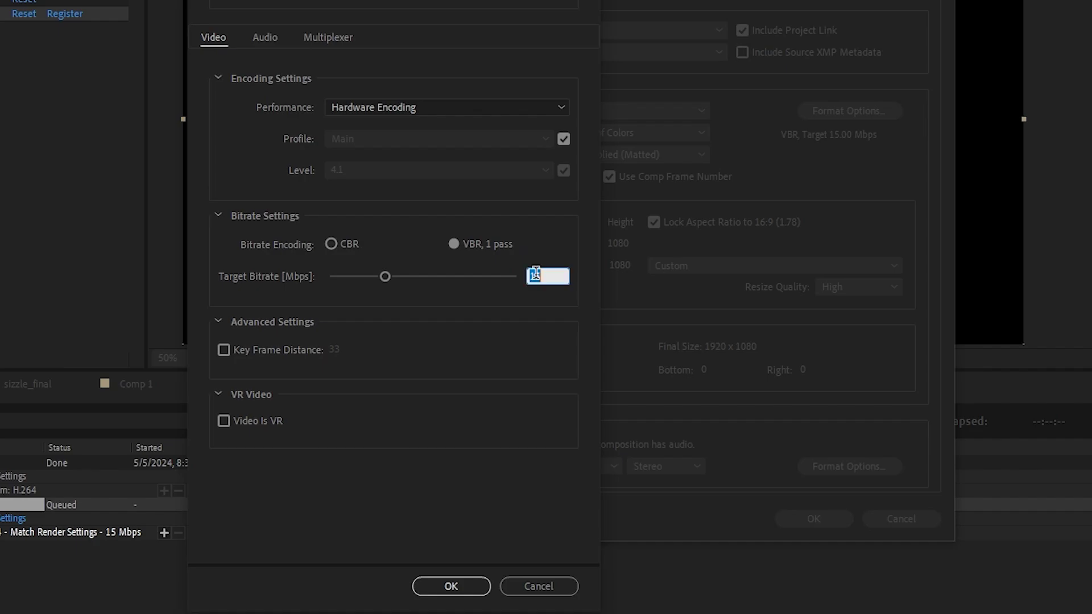
type("30")
left_click(419, 375)
left_click(451, 586)
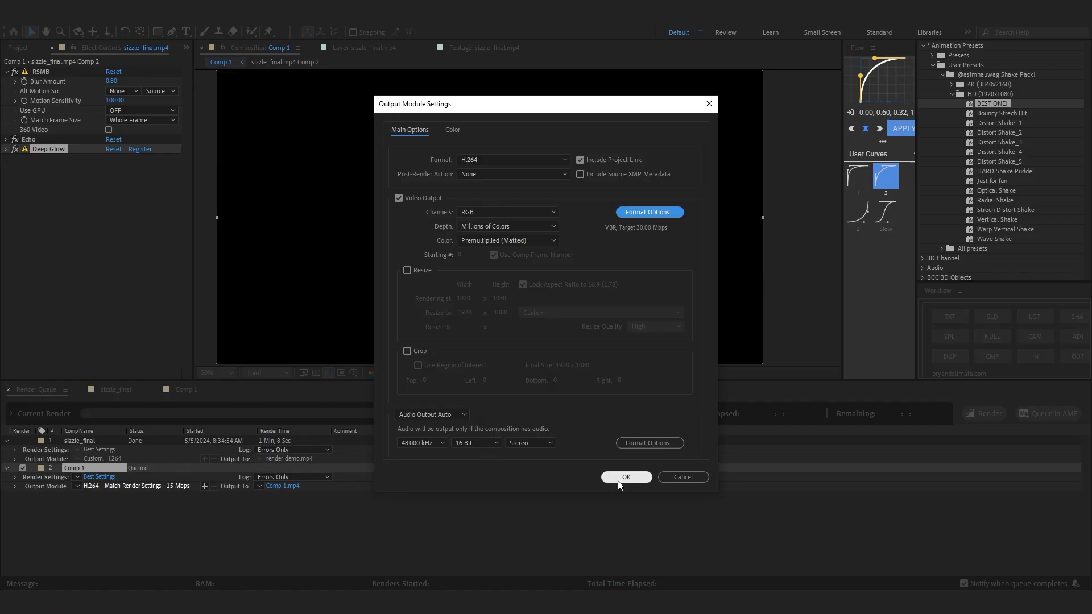
left_click(620, 545)
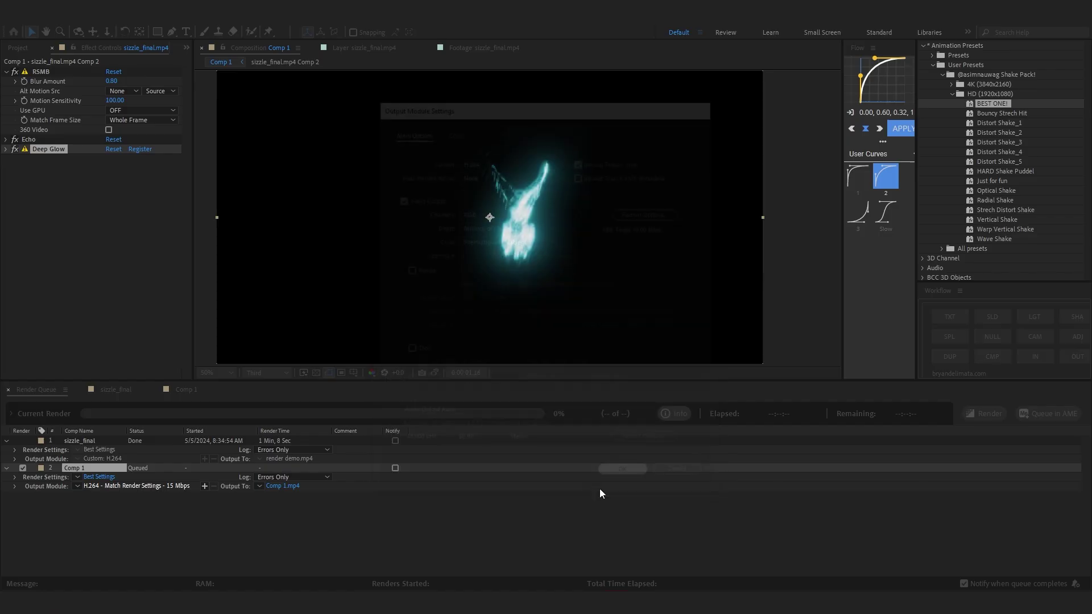
- Name the output movie of Comp 1 "Render" and save it in the Echo Blub Effect folder
left_click(278, 487)
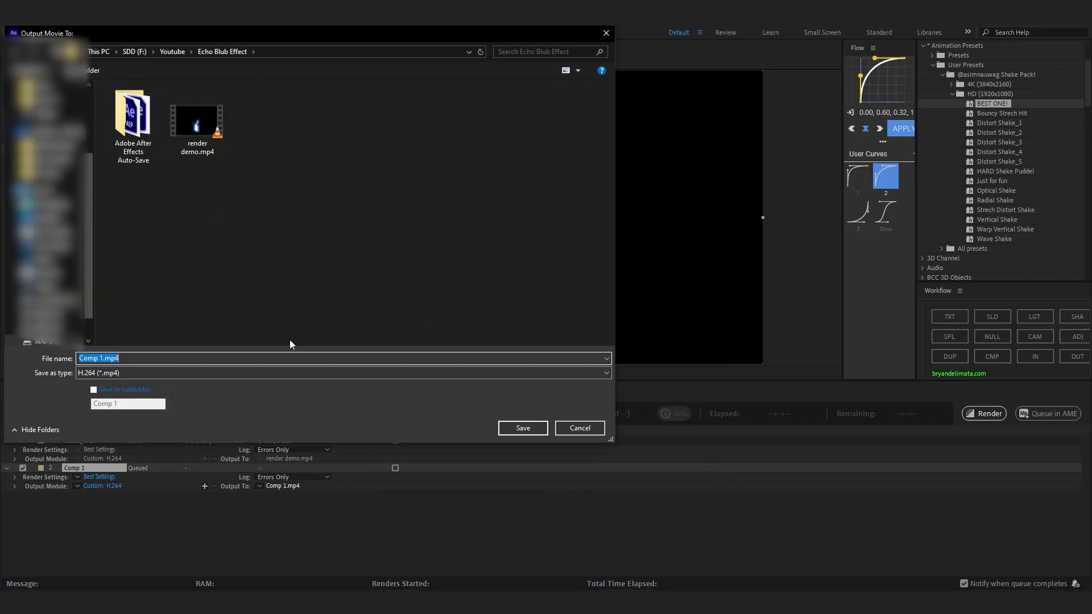
type("Render")
key("Return")
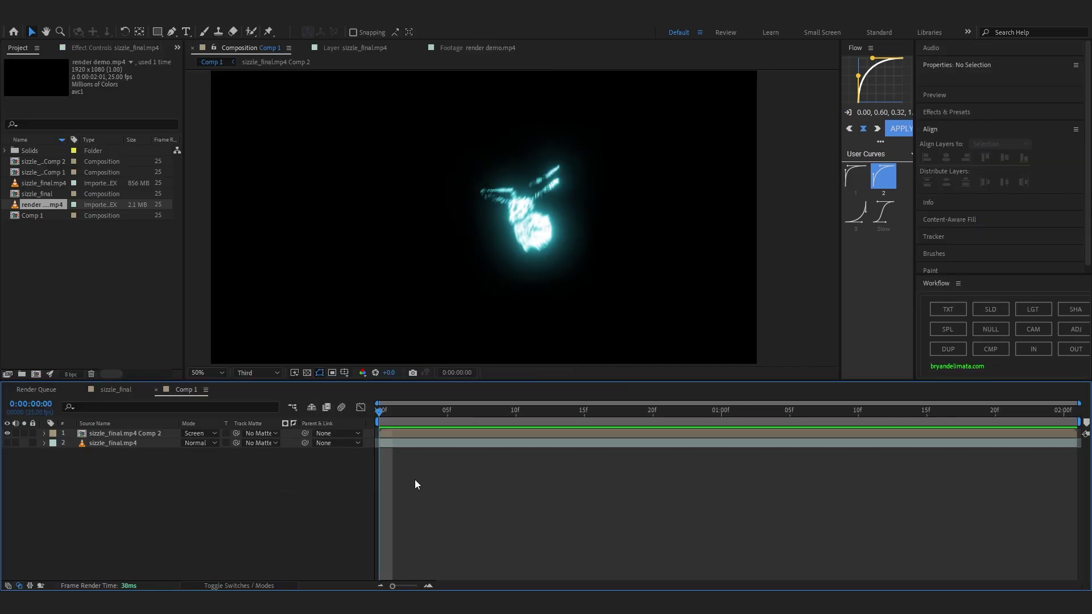
- Bring Render.mp4 from the Echo Blub Effect folder into Comp 1 as the uppermost layer and hide sizzle_final.mp4 Comp 2
key("alt+Tab")
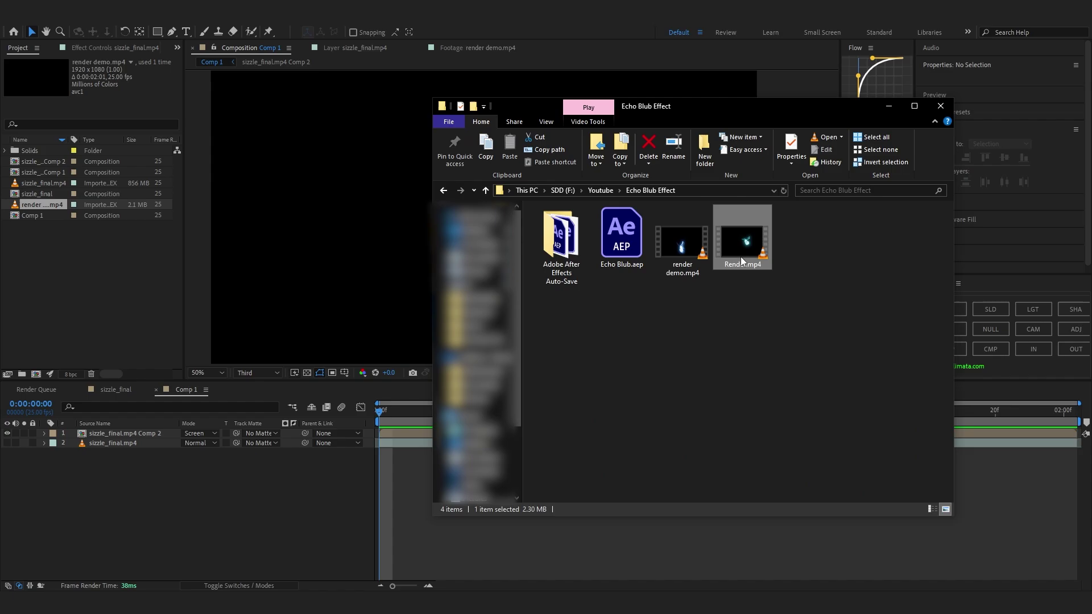
left_click_drag(740, 256, 229, 505)
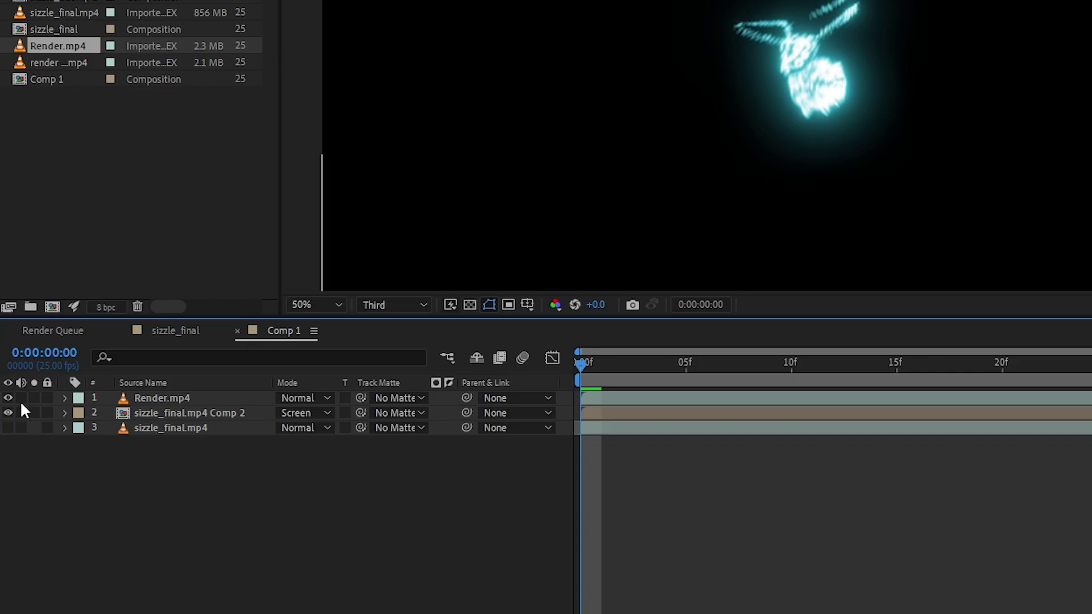
left_click(20, 408)
left_click(8, 412)
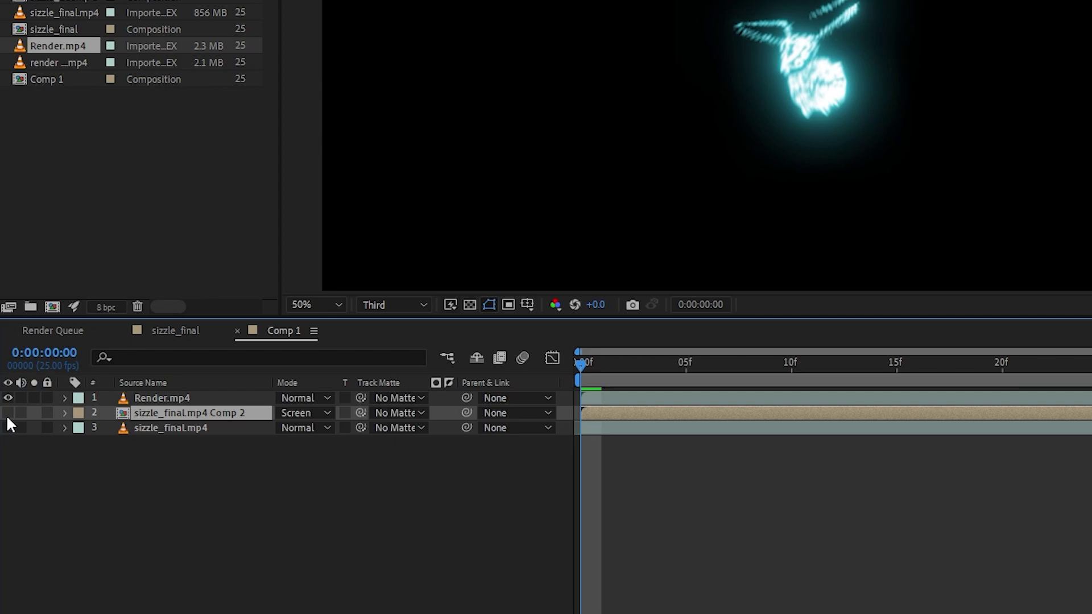
- Make sizzle_final.mp4 visible directly beneath Render.mp4 and set the blending mode of Render.mp4 to Screen
left_click(12, 428)
left_click_drag(128, 429, 143, 408)
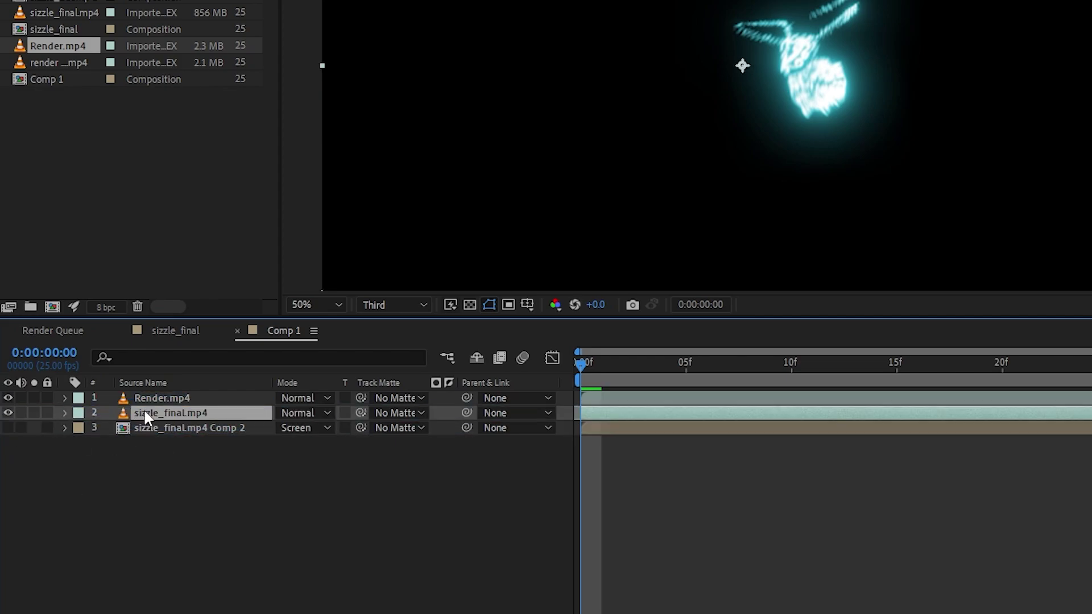
key("space")
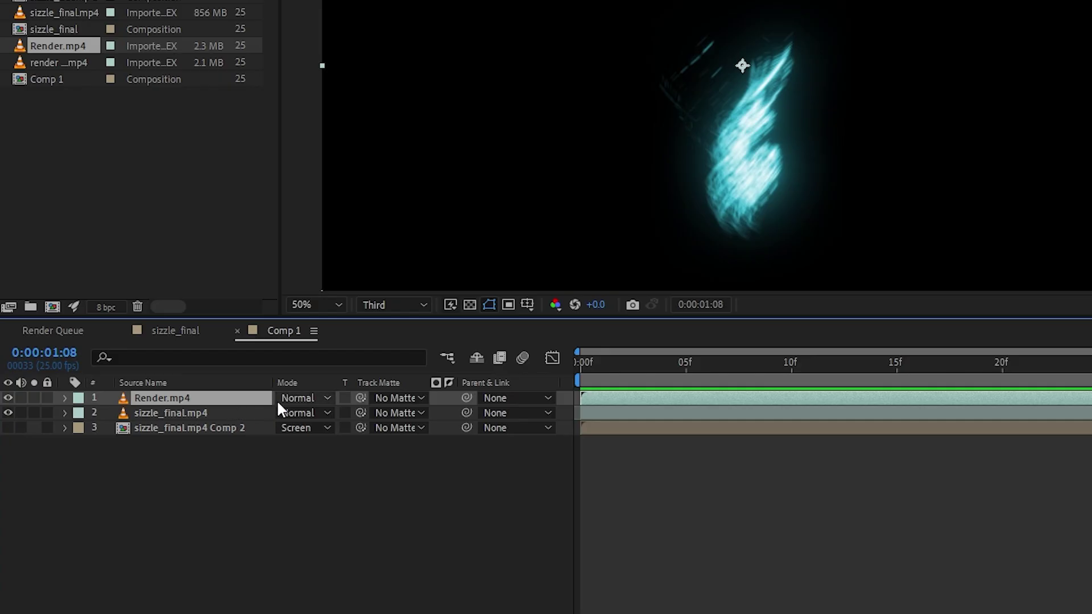
left_click(291, 394)
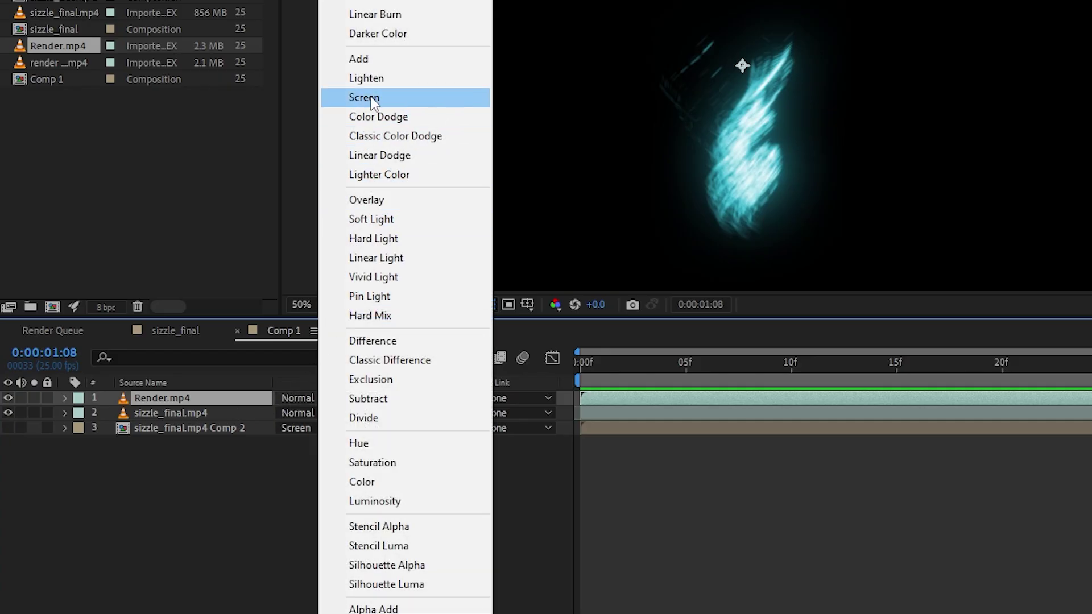
left_click(387, 97)
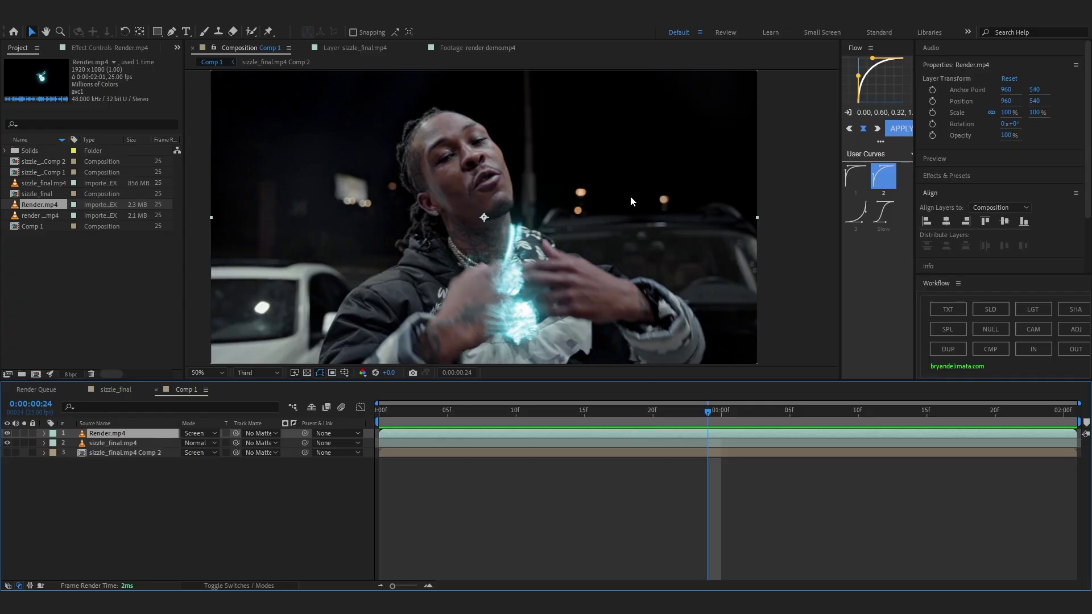
- Apply the uni.Heatwave effect to the Render.mp4 layer
key("ctrl+space")
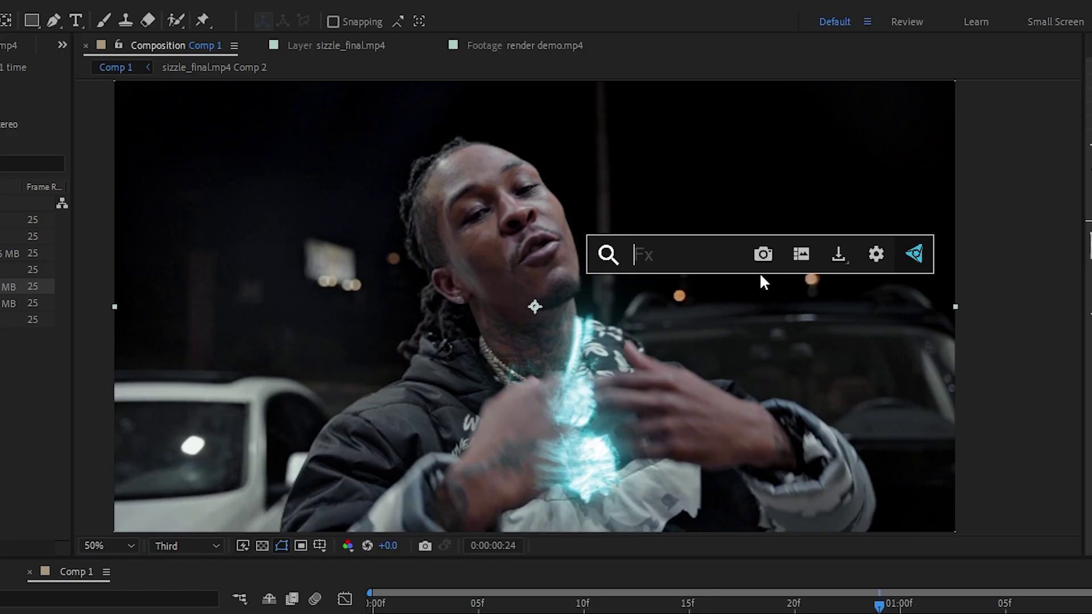
type("heat")
left_click(598, 215)
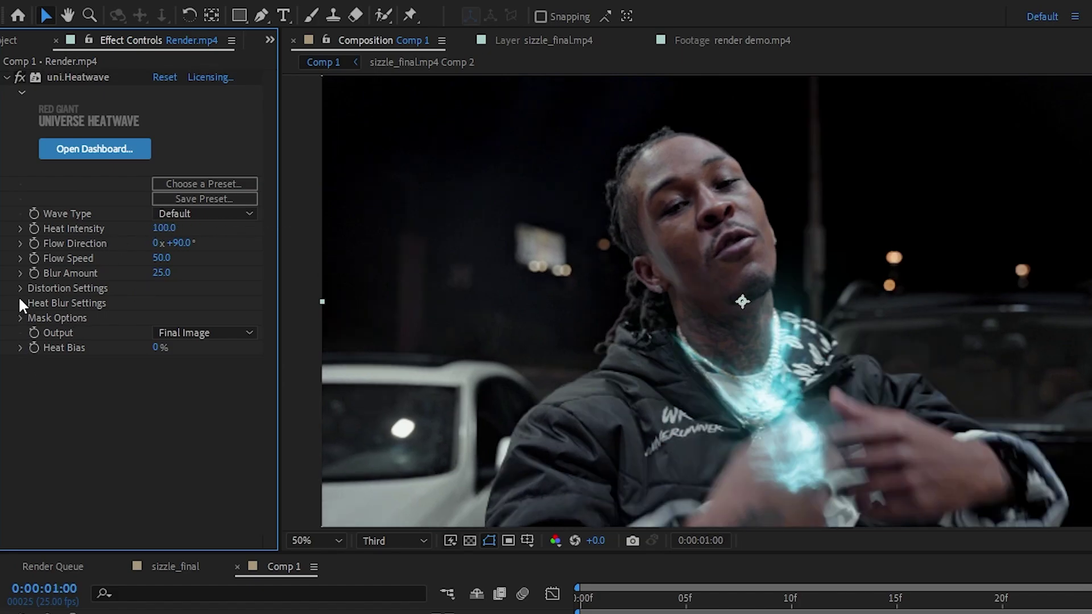
- Set the Heat Size of the uni.Heatwave distortion on Render.mp4 to 88.3 and preview the result
left_click(20, 289)
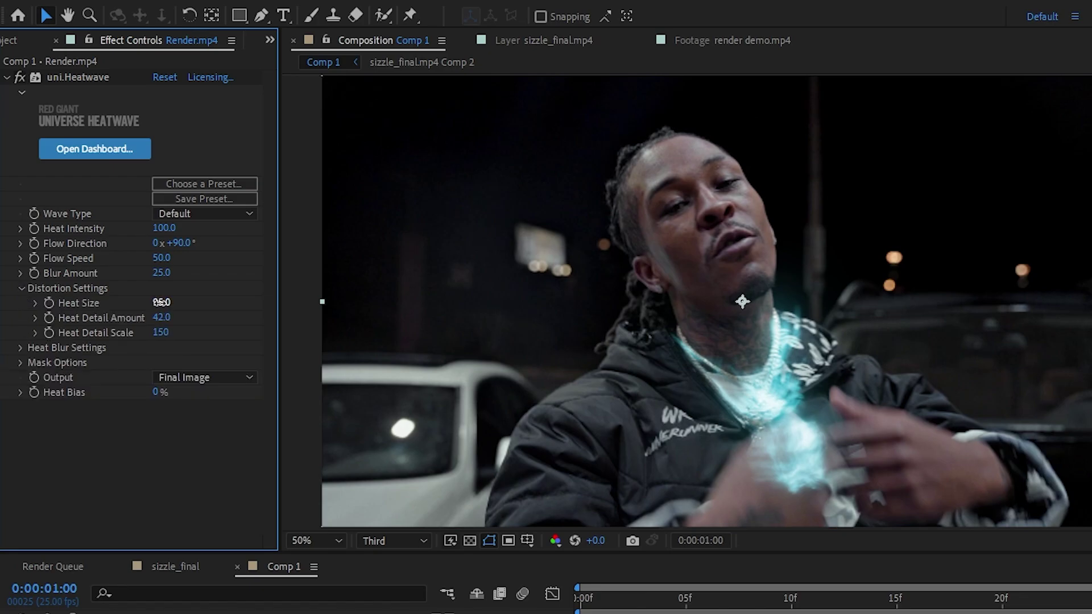
left_click_drag(161, 302, 140, 300)
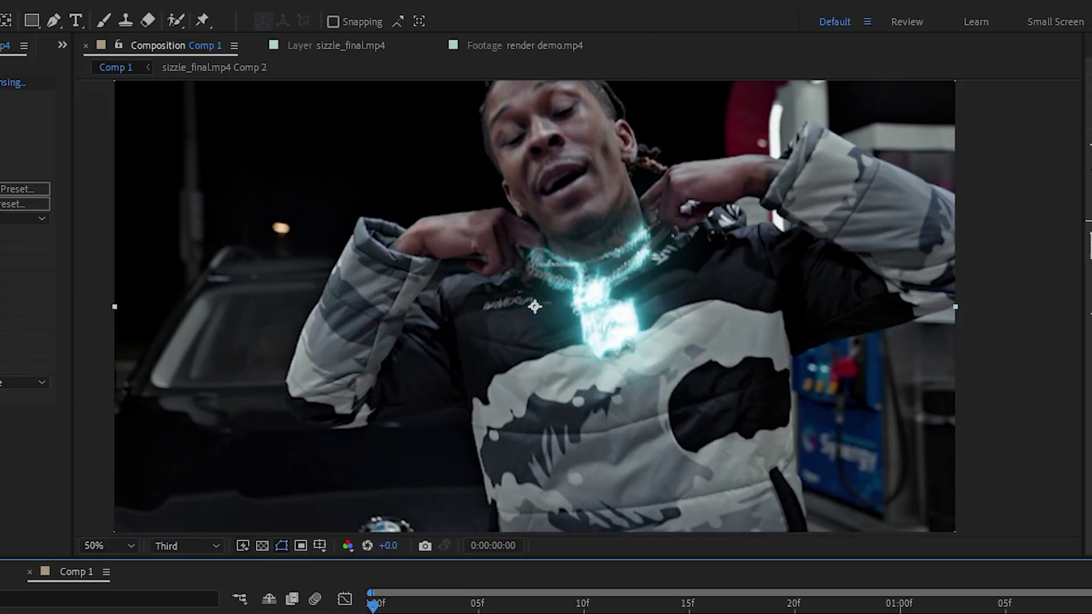
key("space")
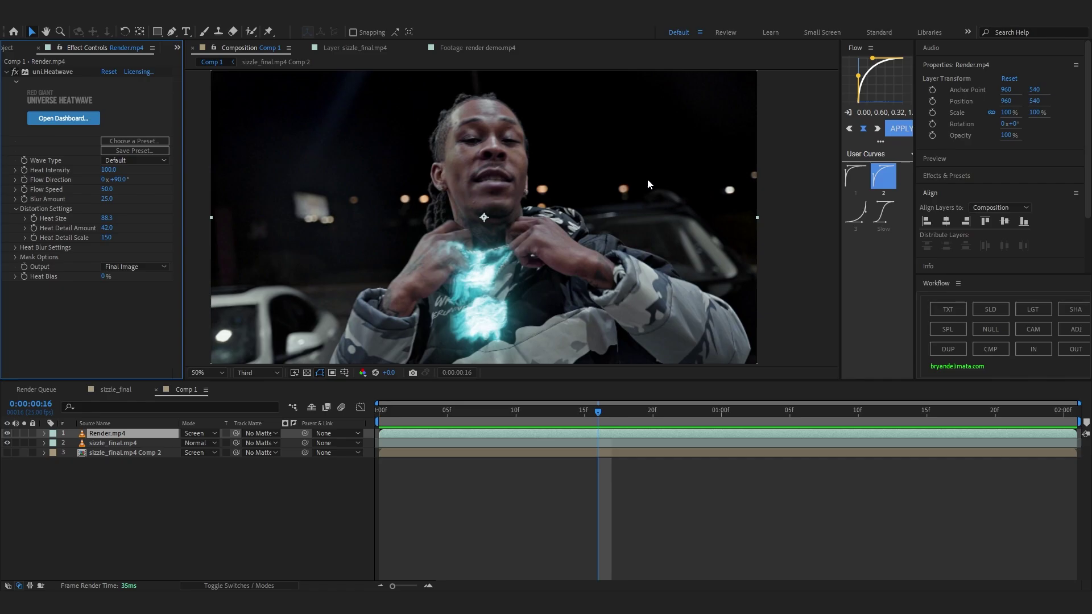
- Apply Color Balance (HLS) to the Render.mp4 layer and set its Hue to 37°
key("ctrl+space")
type("hls")
key("Return")
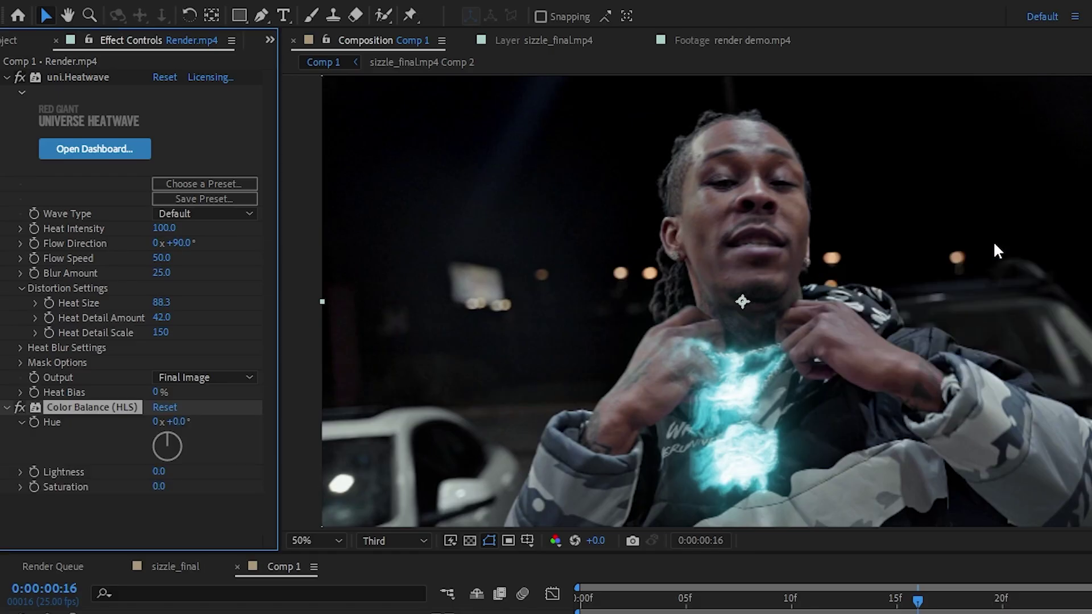
left_click_drag(167, 450, 192, 420)
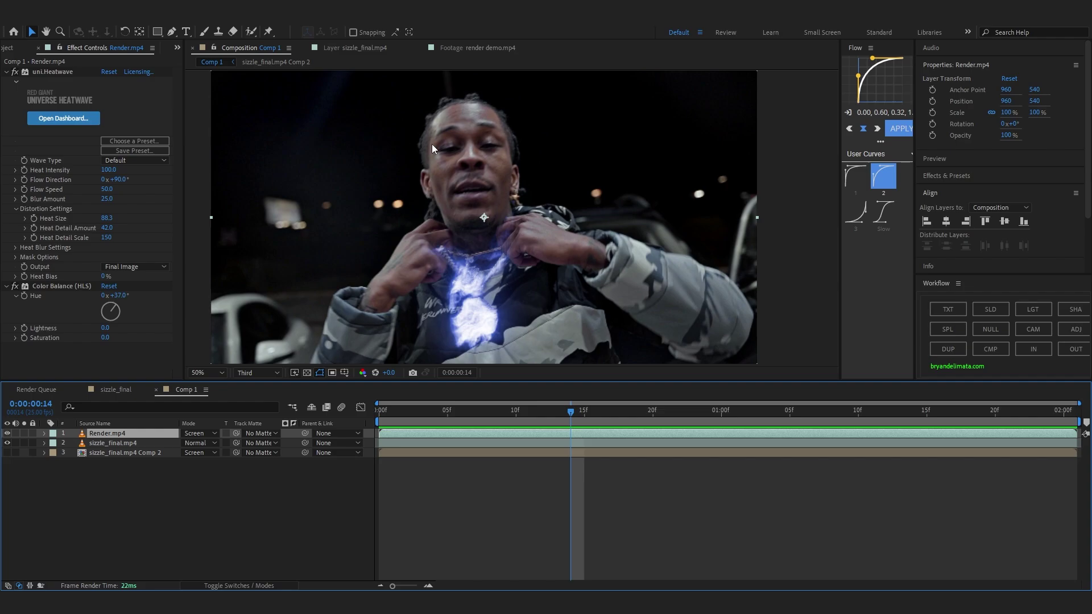
- Apply Optical Glow to the Render.mp4 layer with a Size of 237 and an Amount of 4
key("ctrl+space")
type("op")
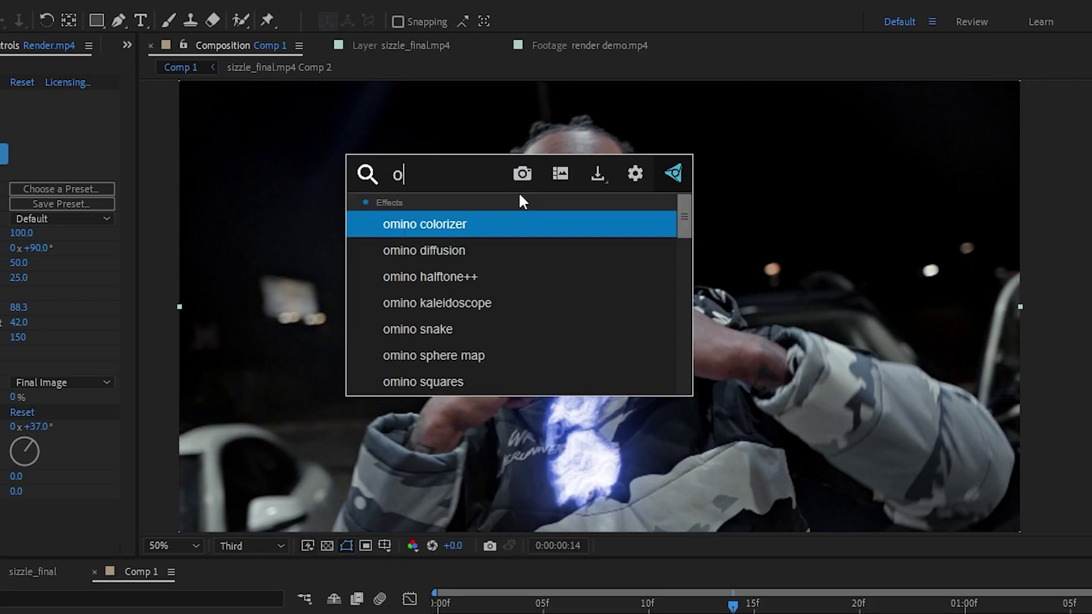
key("Return")
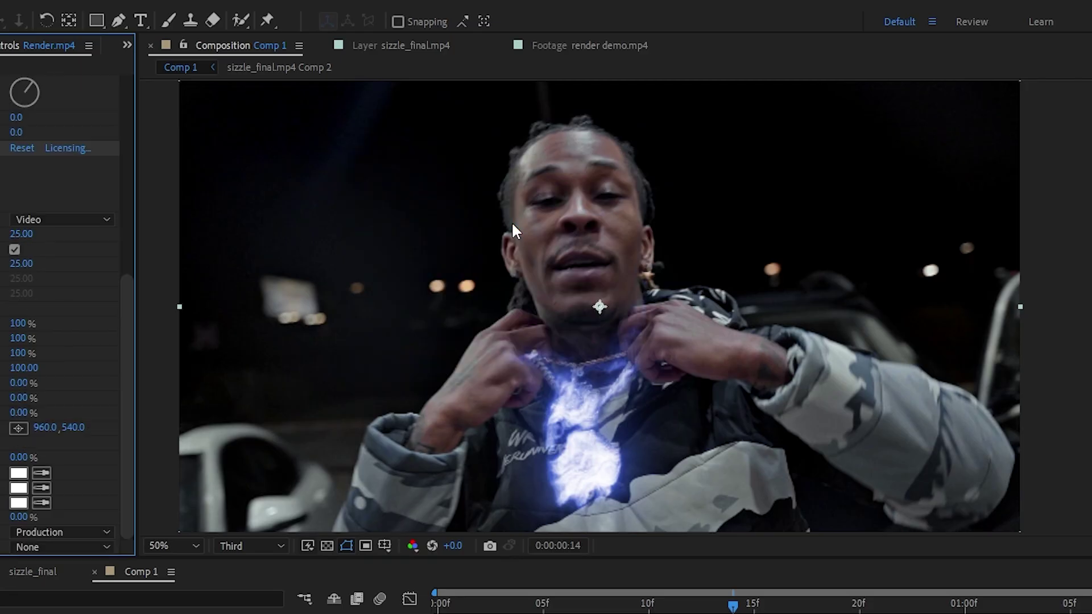
left_click_drag(16, 263, 132, 276)
left_click_drag(297, 271, 326, 272)
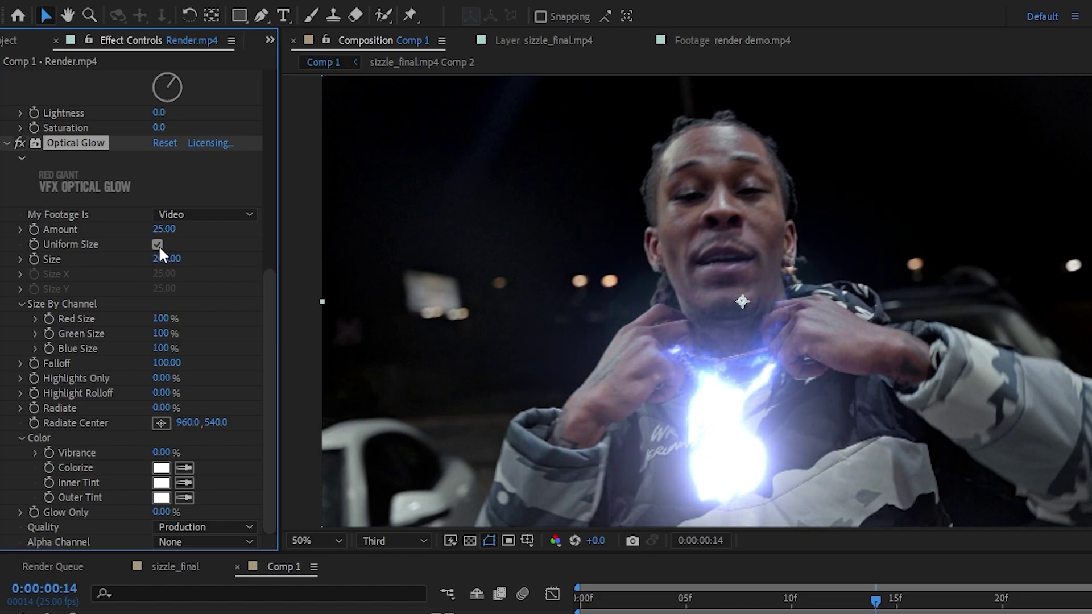
mouse_move(165, 229)
left_mouse_down()
mouse_move(149, 231)
mouse_move(161, 222)
left_mouse_up()
key("shift+Page_Up")
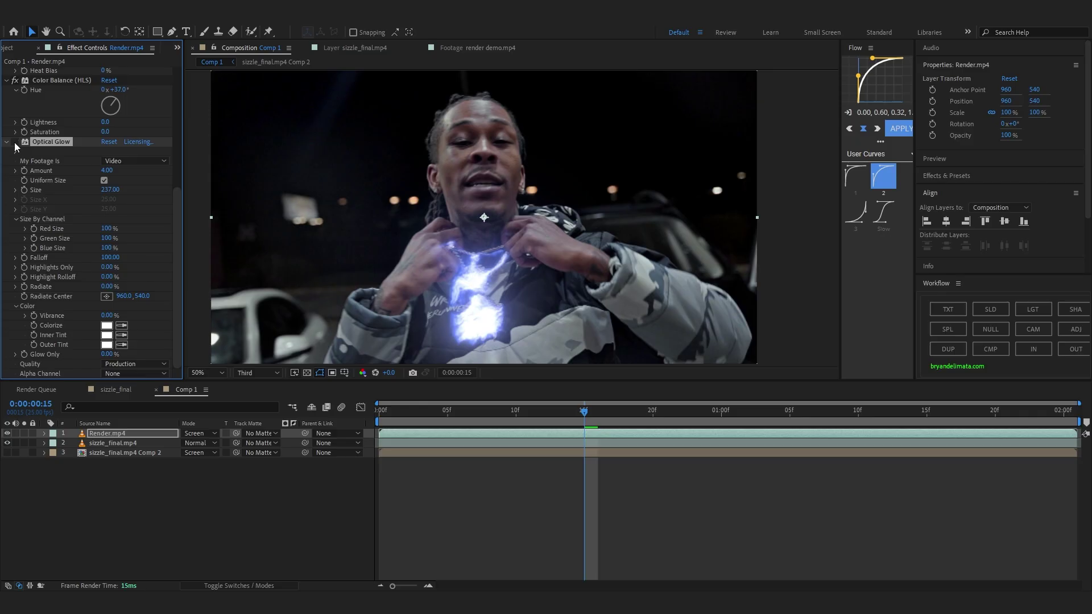
- Compare the composite with and without Optical Glow, and with and without the Render.mp4 layer
left_click(15, 142)
left_click(15, 142)
left_click(15, 143)
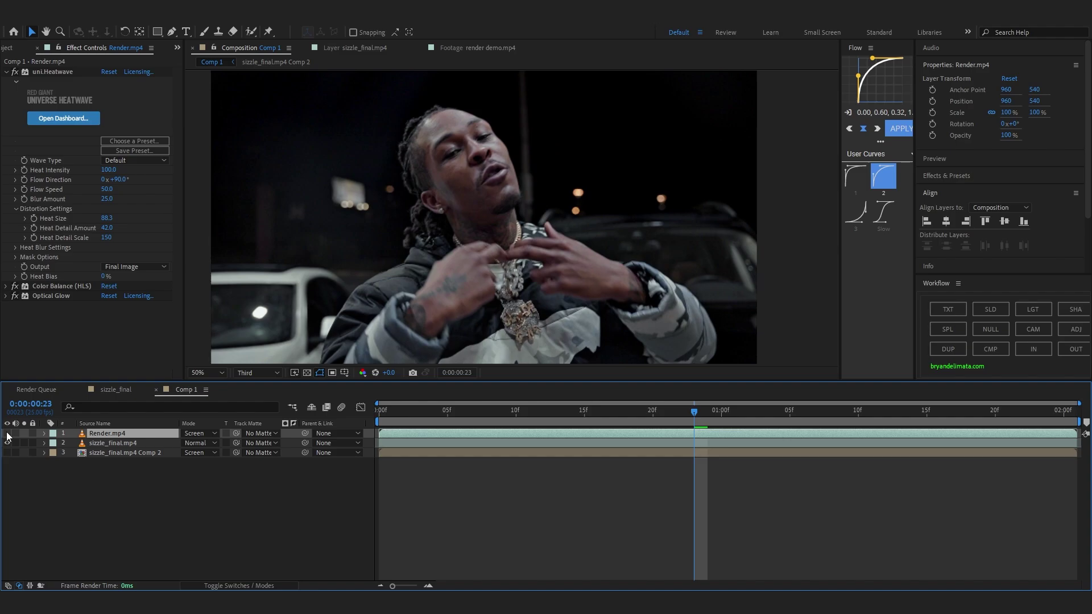
left_click(7, 432)
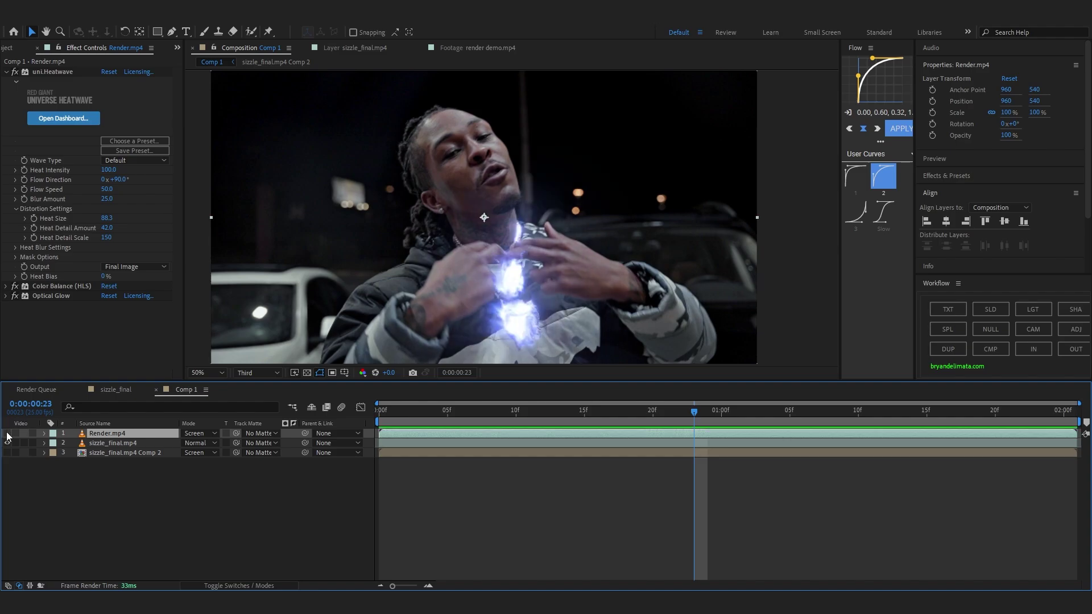
left_click(7, 432)
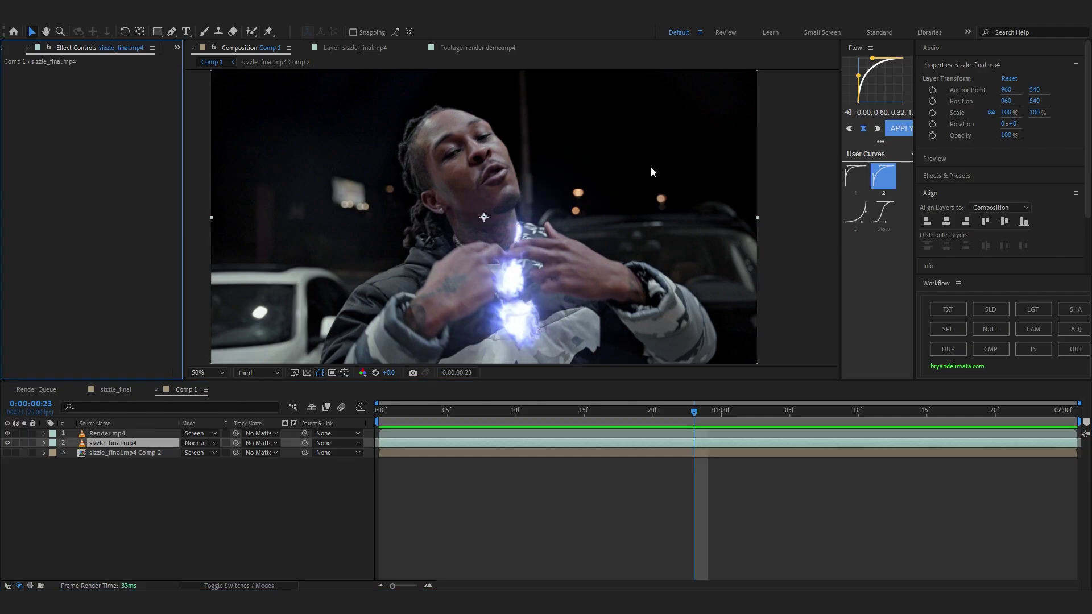
- Apply the S_DistortChroma effect to the sizzle_final.mp4 layer
key("ctrl+space")
type("s")
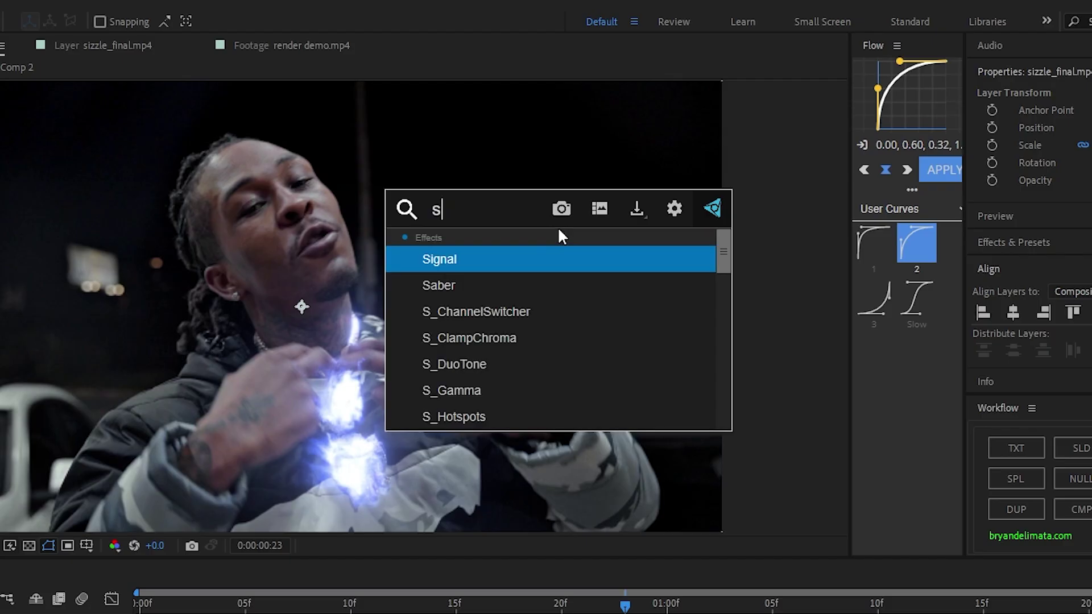
type("_distort")
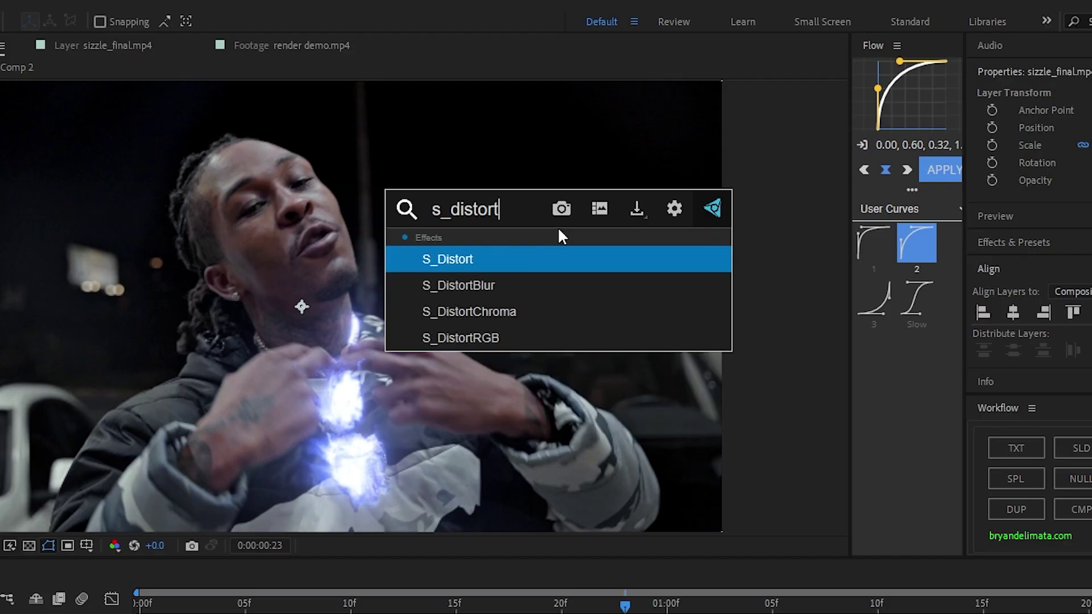
left_click(501, 310)
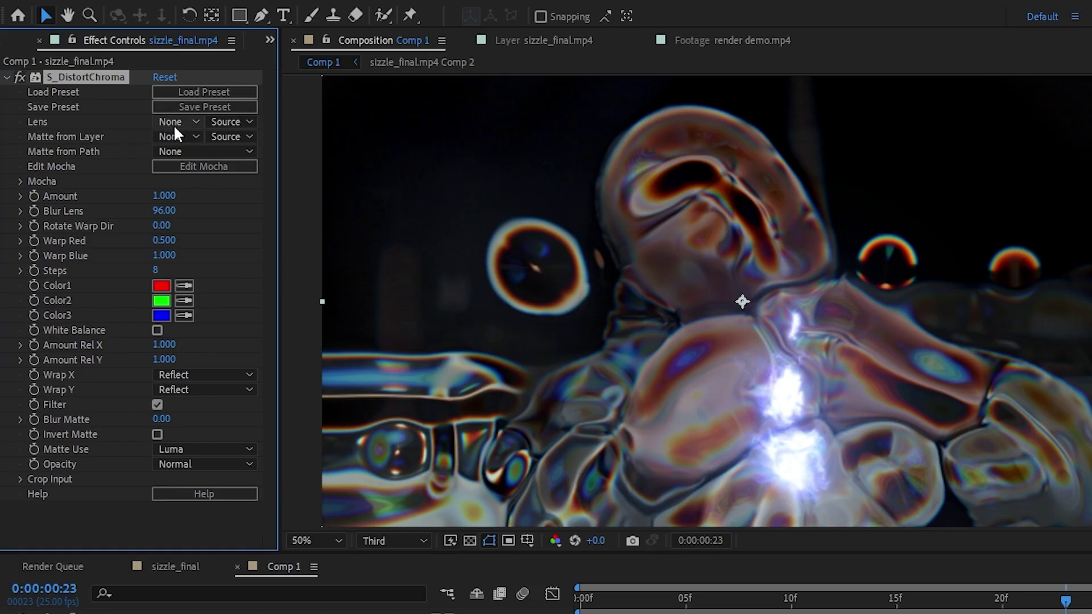
- Use Render.mp4 with Effects & Masks as both the Lens and the Matte from Layer of S_DistortChroma
left_click(113, 102)
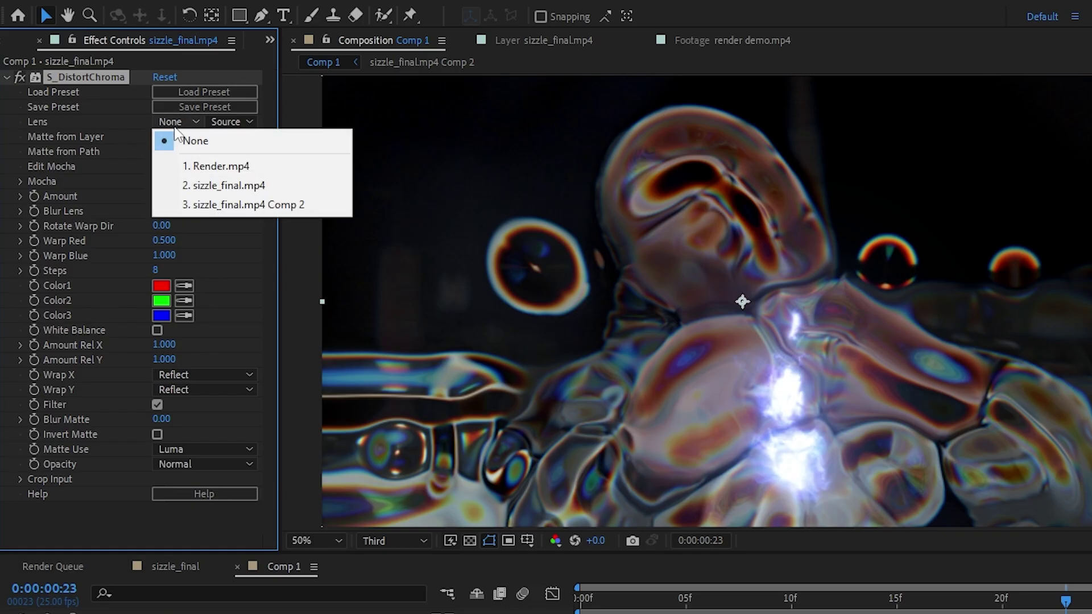
left_click(192, 165)
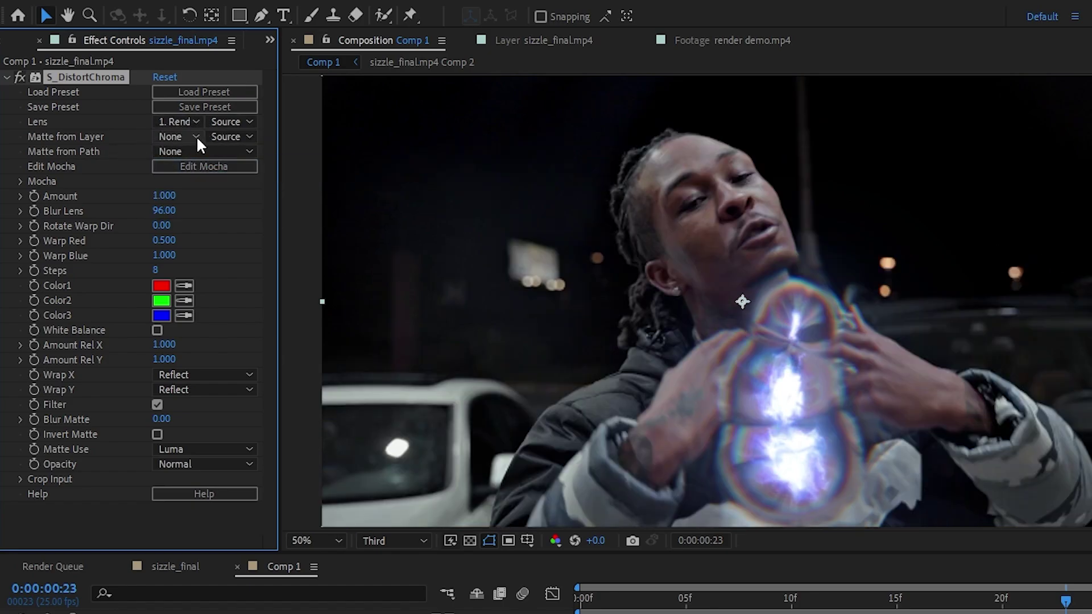
left_click(225, 132)
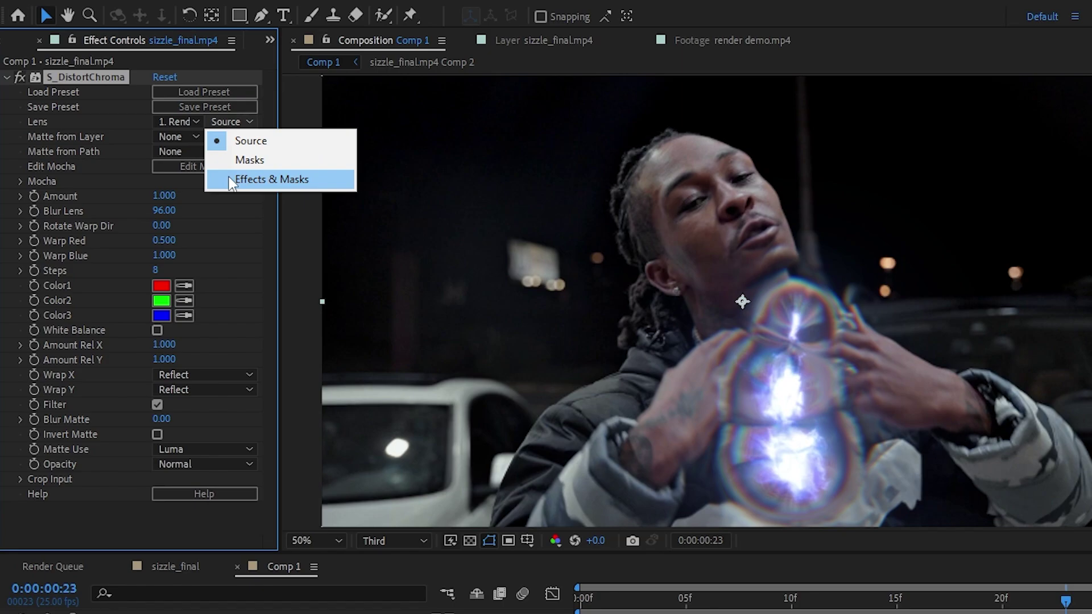
left_click(230, 179)
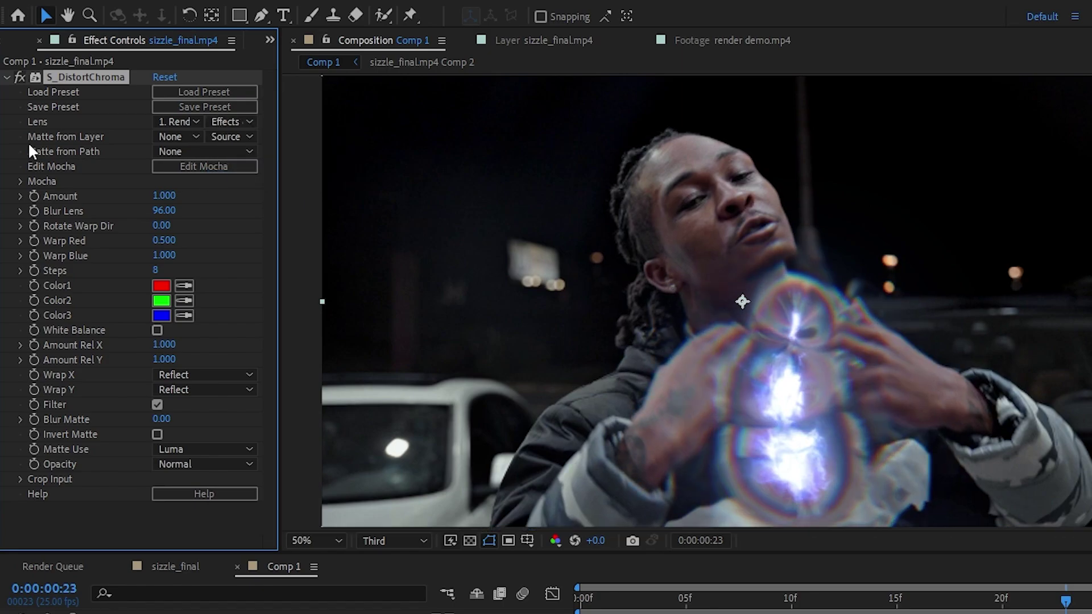
left_click(176, 136)
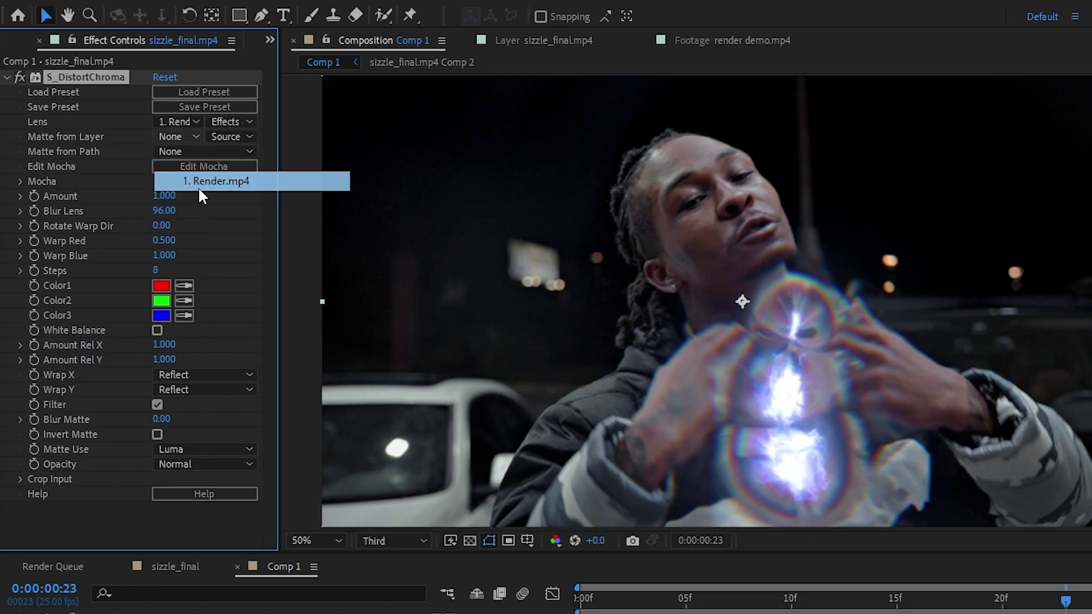
left_click(199, 177)
left_click(235, 140)
left_click(233, 195)
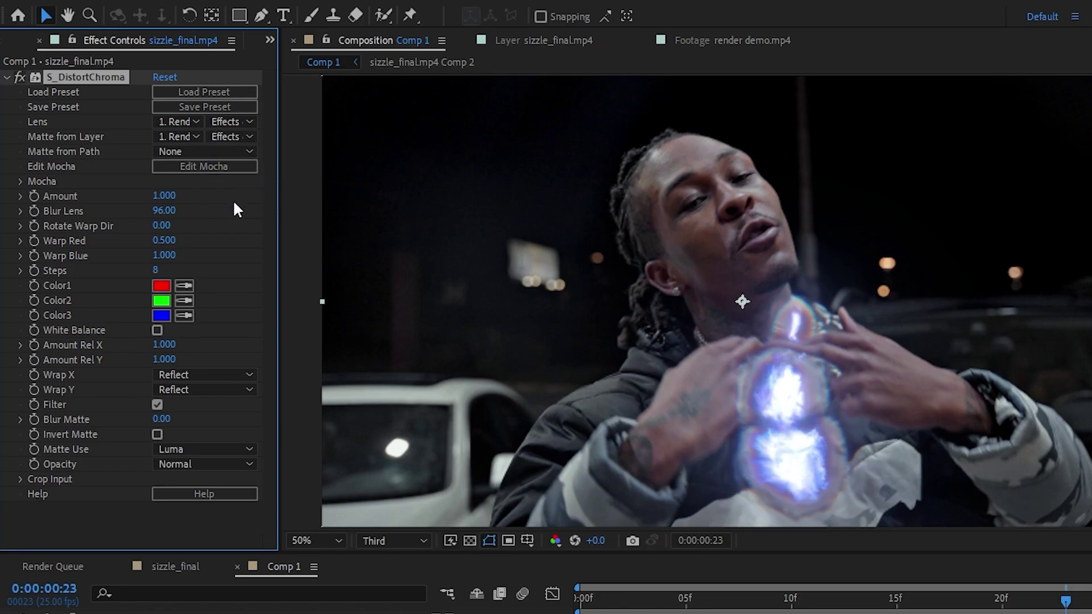
- Reduce the S_DistortChroma Amount to 0.150 and Blur Lens to 29, checking the distortion around the chain close up
left_click_drag(164, 196, 107, 195)
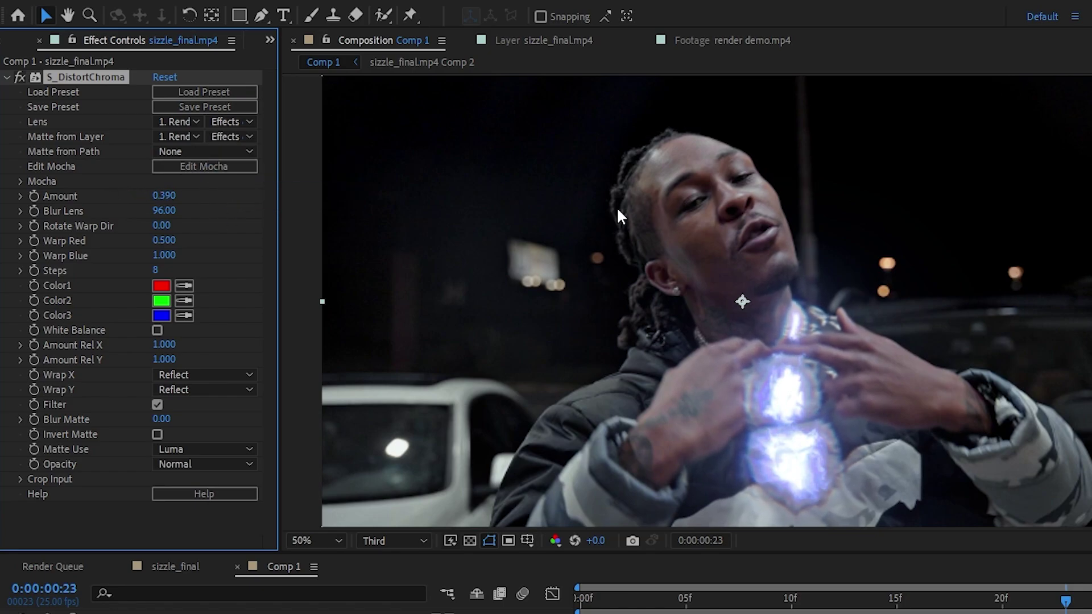
scroll(578, 122, "up", 4)
left_click_drag(682, 192, 662, 78)
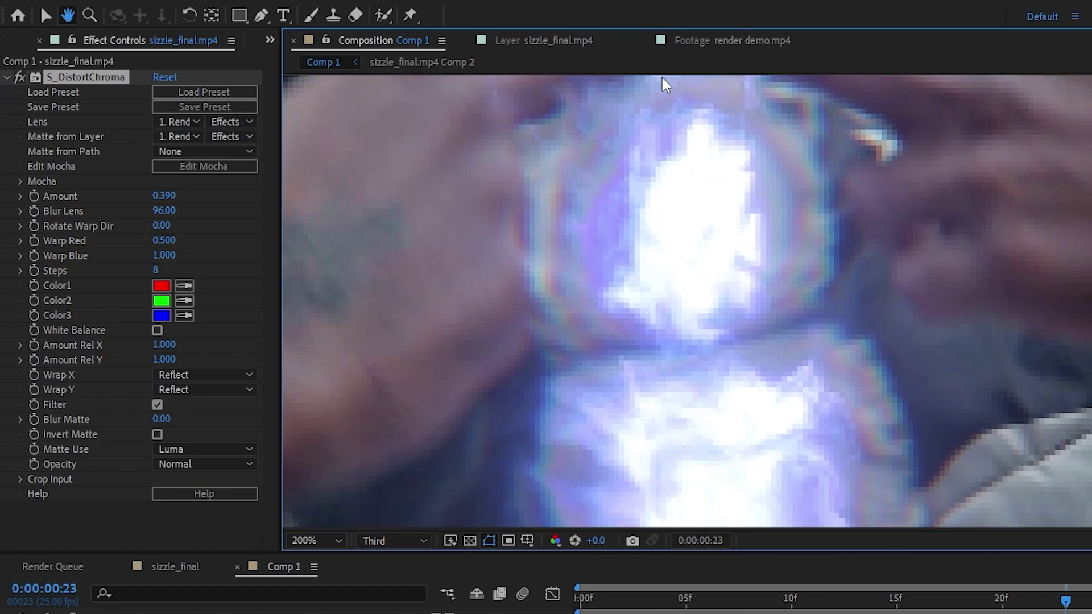
scroll(663, 80, "down", 1)
left_click_drag(717, 185, 681, 86)
scroll(681, 86, "down", 1)
left_click_drag(681, 171, 750, 311)
scroll(860, 320, "up", 1)
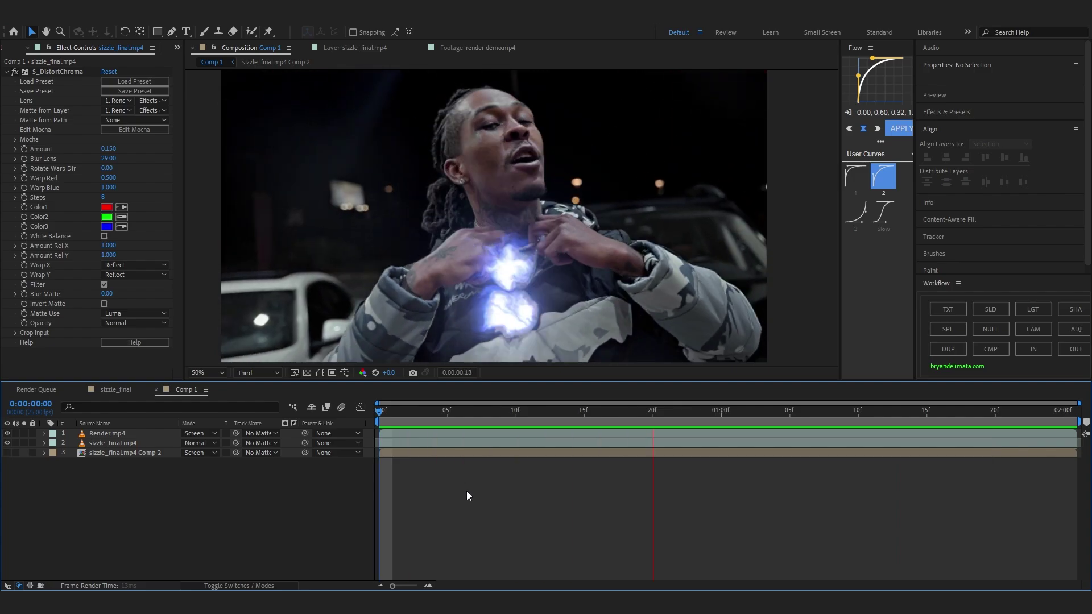
- Apply Levels to sizzle_final.mp4 and keyframe its Histogram from the first frame to a raised Input Black and lowered Input White at 0:00:02:00
left_click(426, 443)
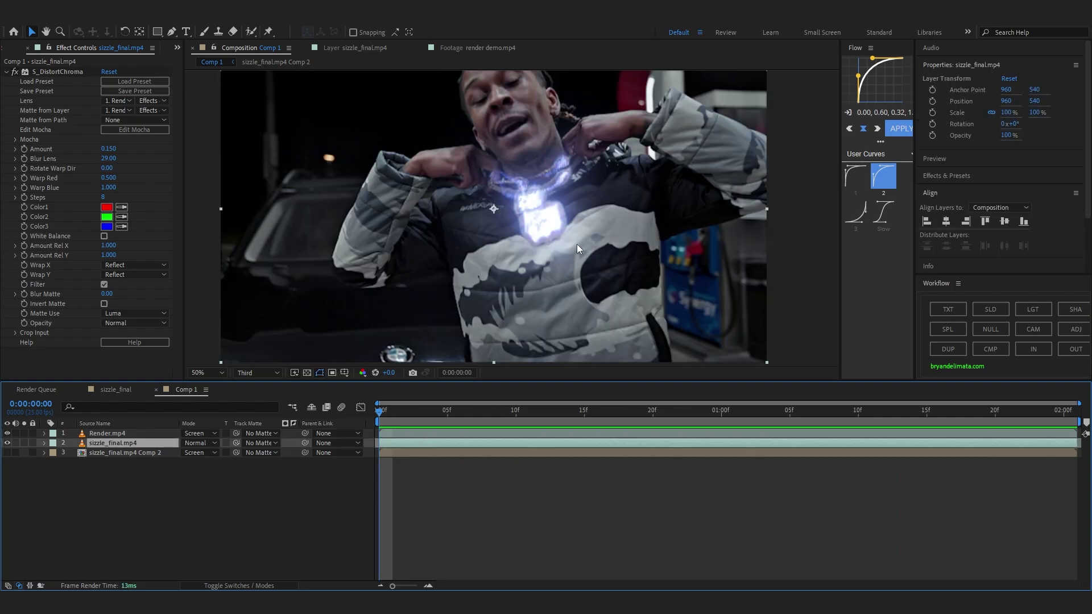
key("ctrl+space")
type("leg")
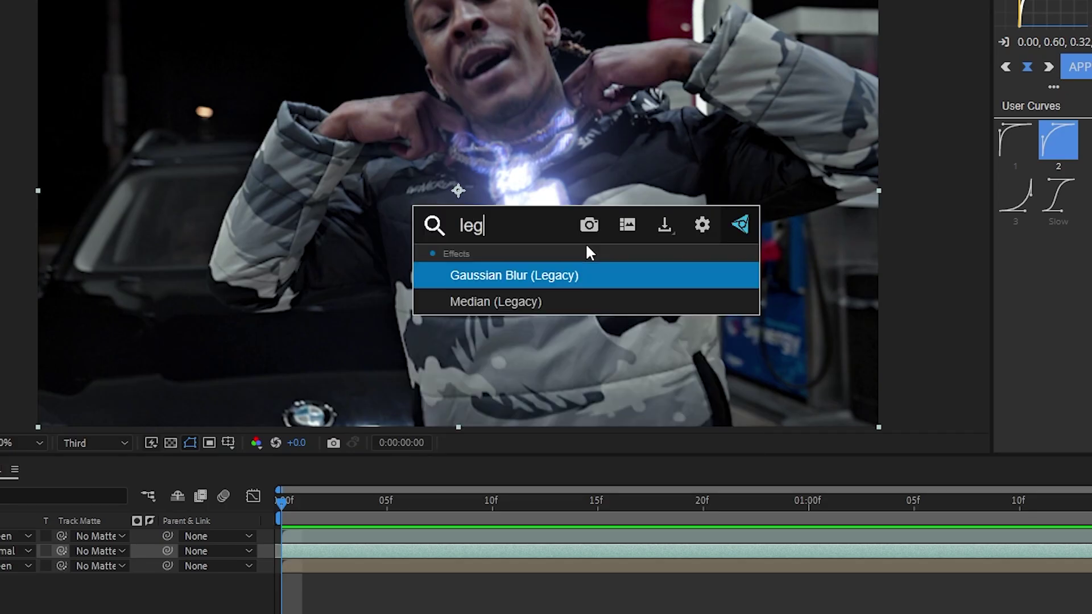
key("Return")
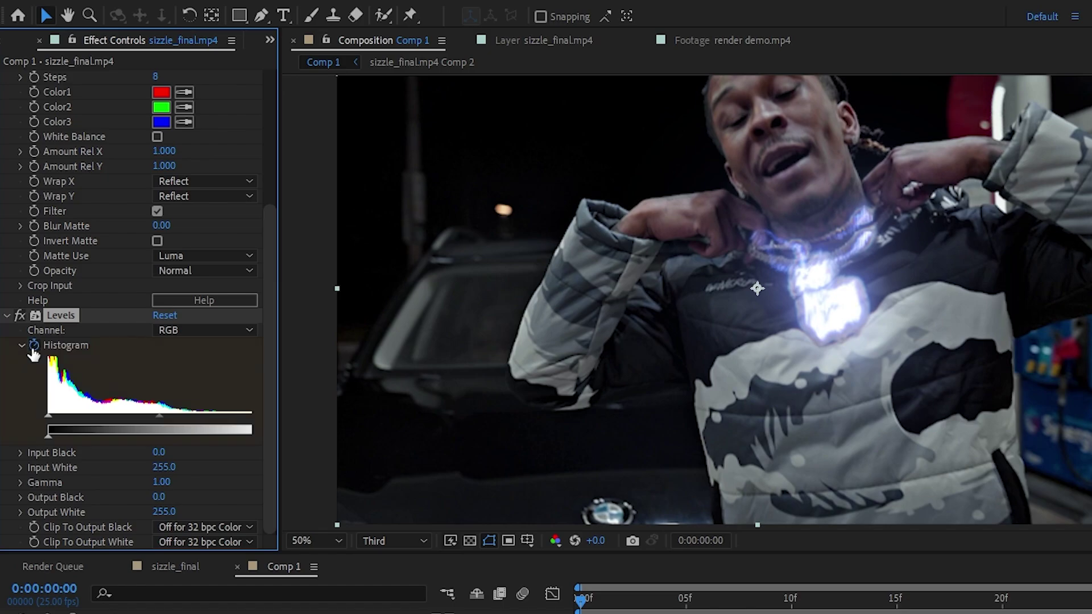
left_click_drag(580, 601, 1091, 608)
left_click_drag(47, 416, 151, 417)
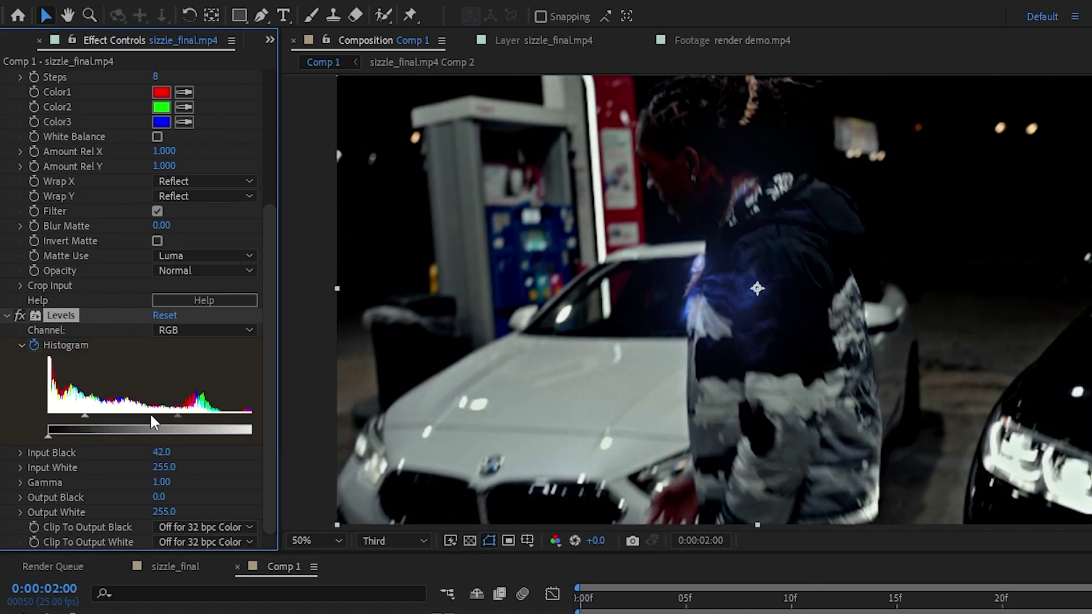
mouse_move(250, 421)
left_mouse_down()
mouse_move(232, 421)
mouse_move(241, 421)
left_mouse_up()
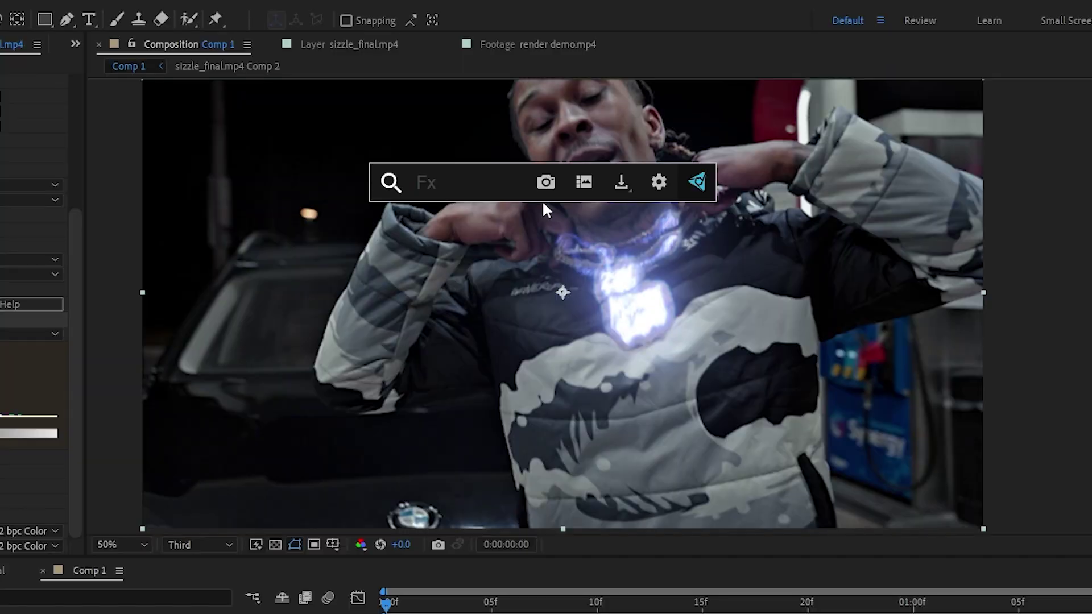
- Apply Hue/Saturation to sizzle_final.mp4 and keyframe its Channel Range from the first frame to a strongly reduced Master Saturation near the clip's end
type("hus")
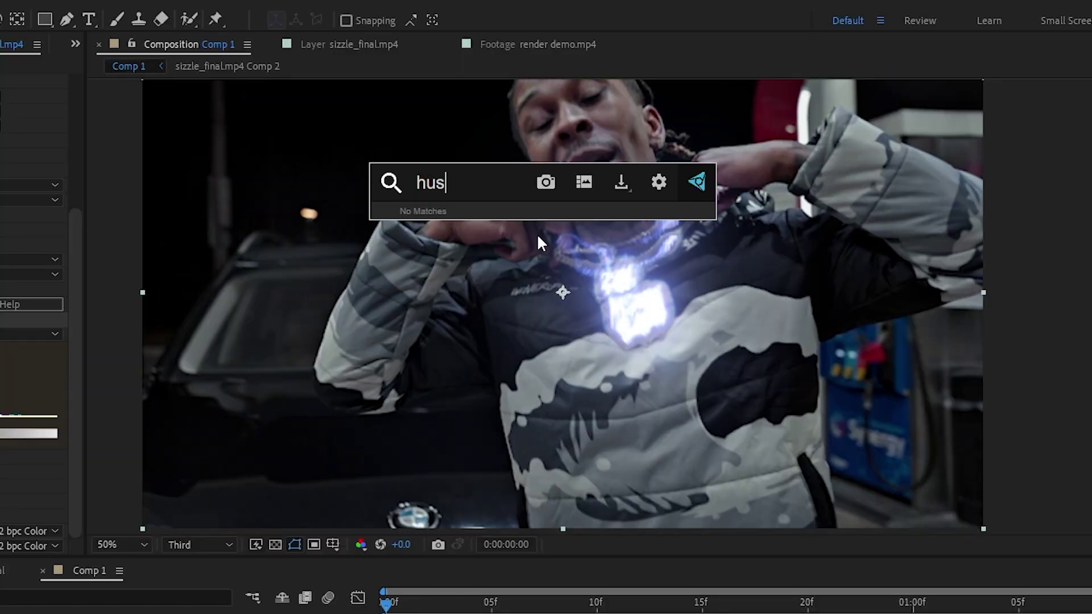
key("Return")
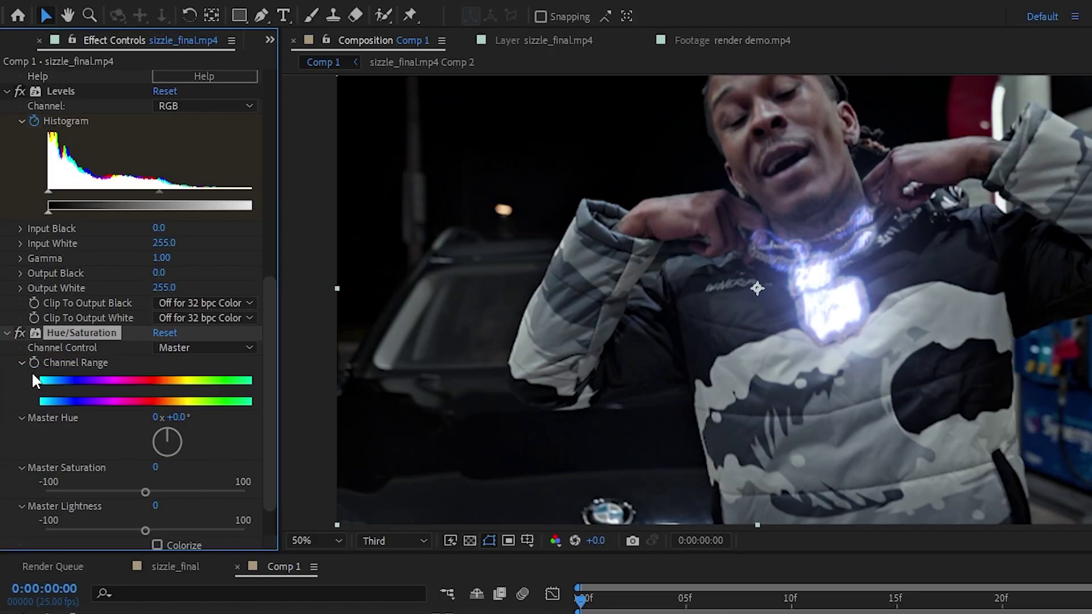
key("space")
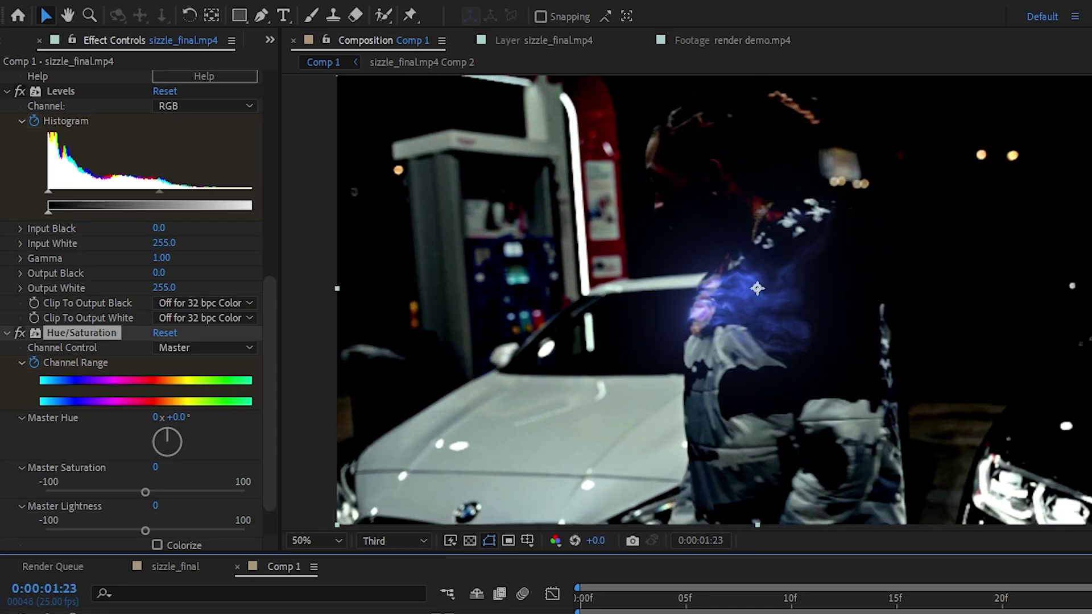
left_click_drag(145, 492, 88, 491)
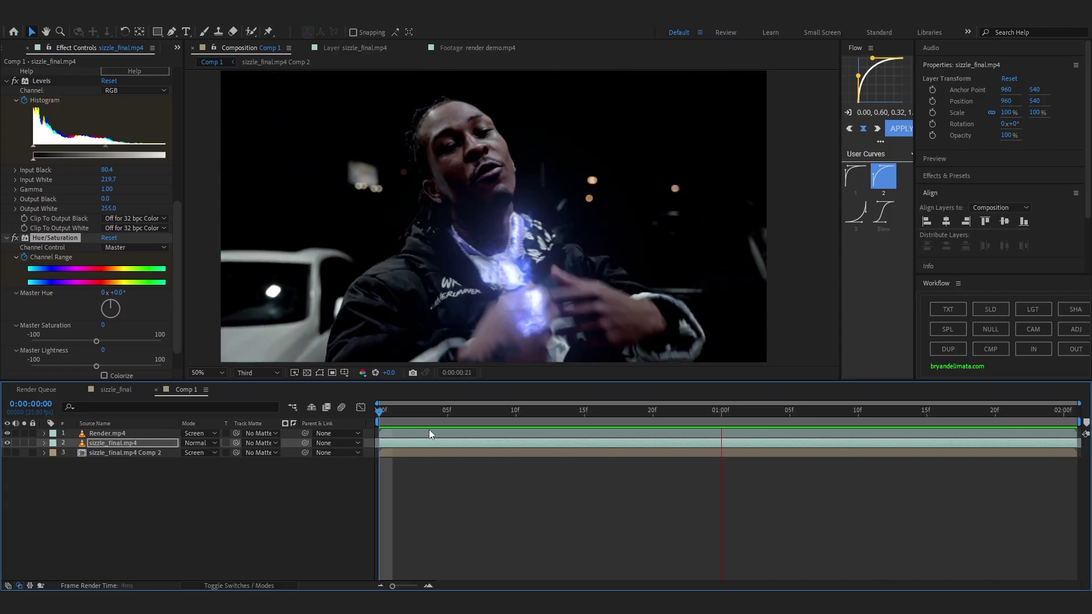
key("space")
- Keyframe the Opacity of sizzle_final.mp4 from 100% at frame 14 to about 63% at 0:00:01:21, and preview the fade
key("t")
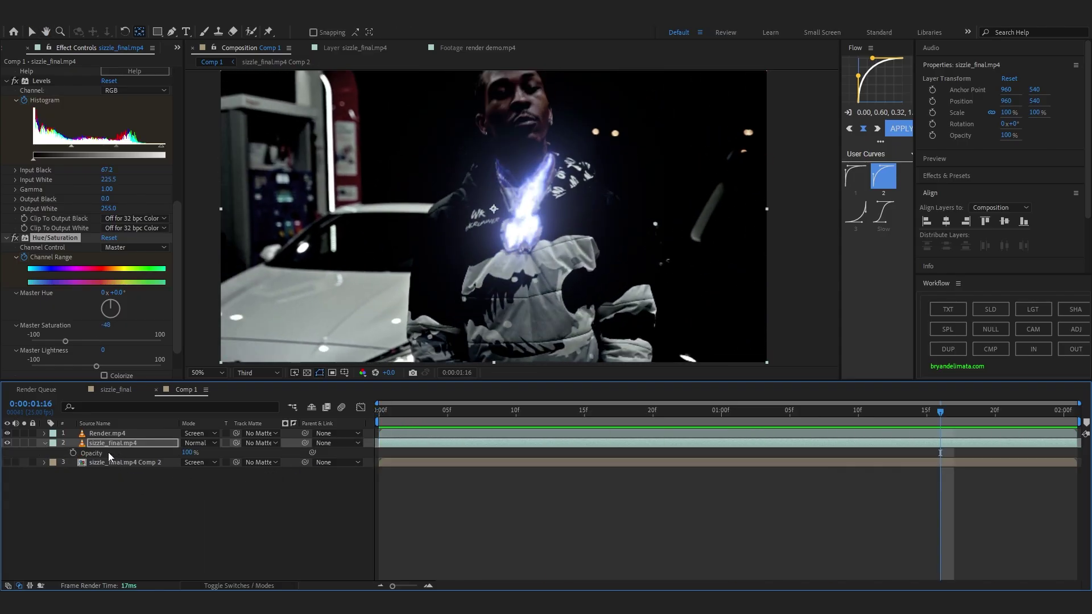
left_click(73, 453)
left_click_drag(940, 453, 570, 453)
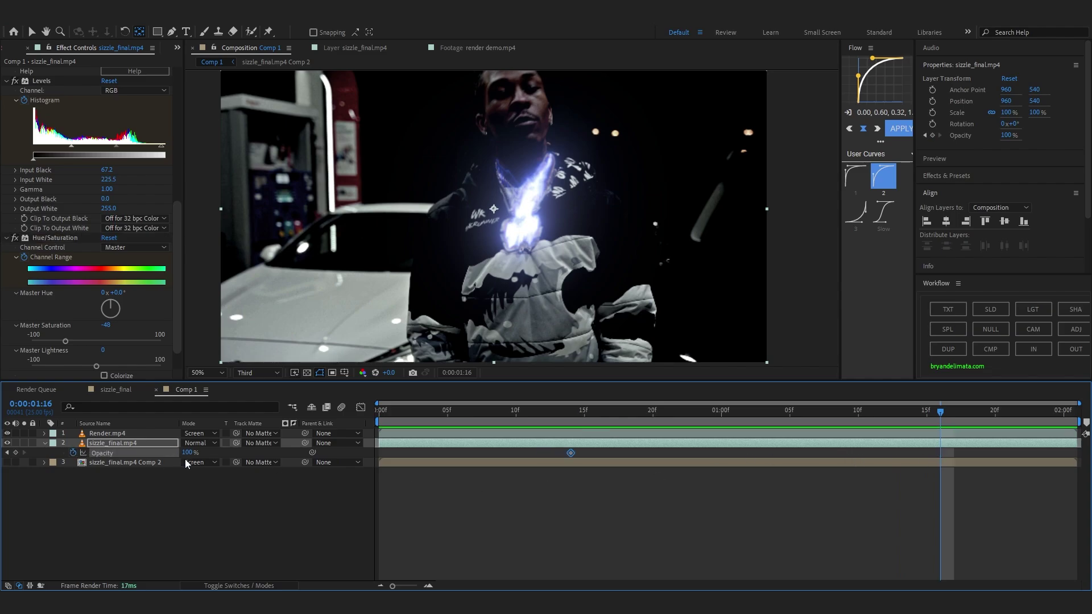
left_click_drag(186, 454, 164, 454)
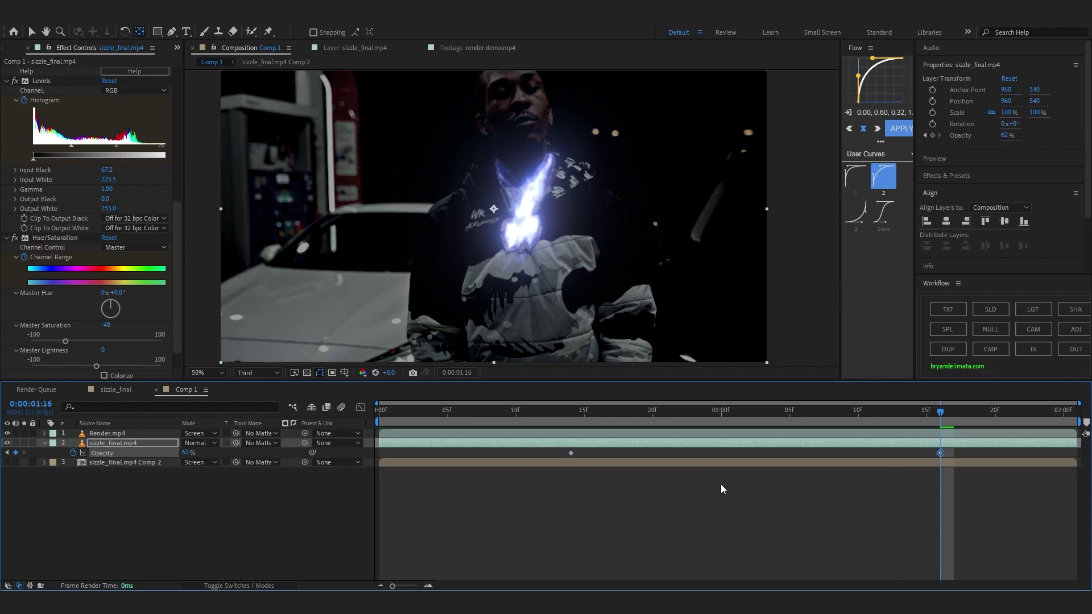
left_click_drag(940, 453, 1009, 454)
left_click(475, 474)
key("Home")
key("space")
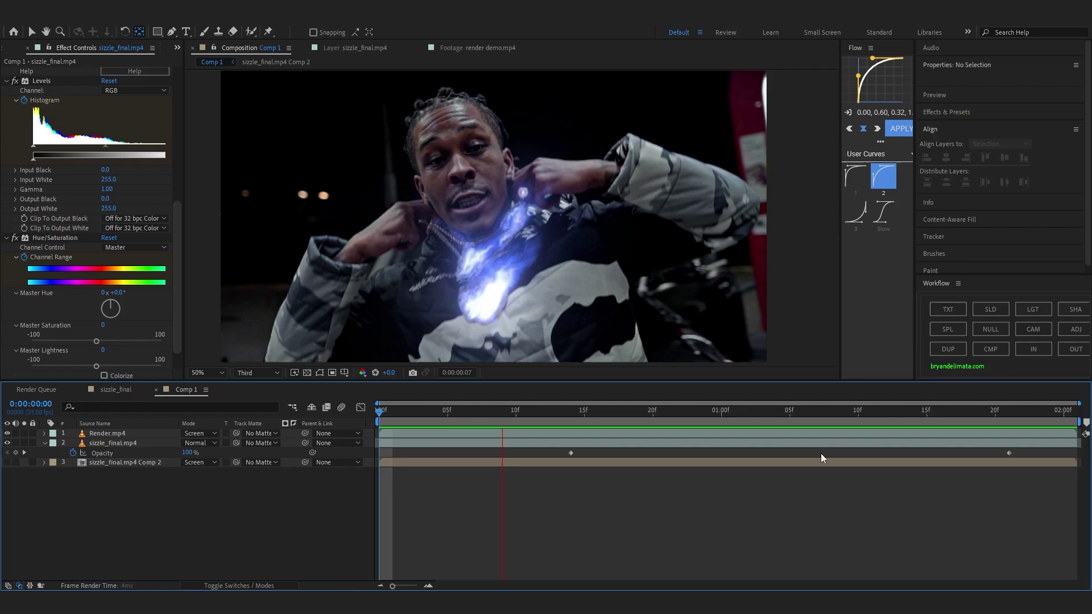
- Apply the BEST ONE! preset from the HD (1920x1080) shake pack to an adjustment layer above the footage
left_click(946, 112)
left_click(941, 113)
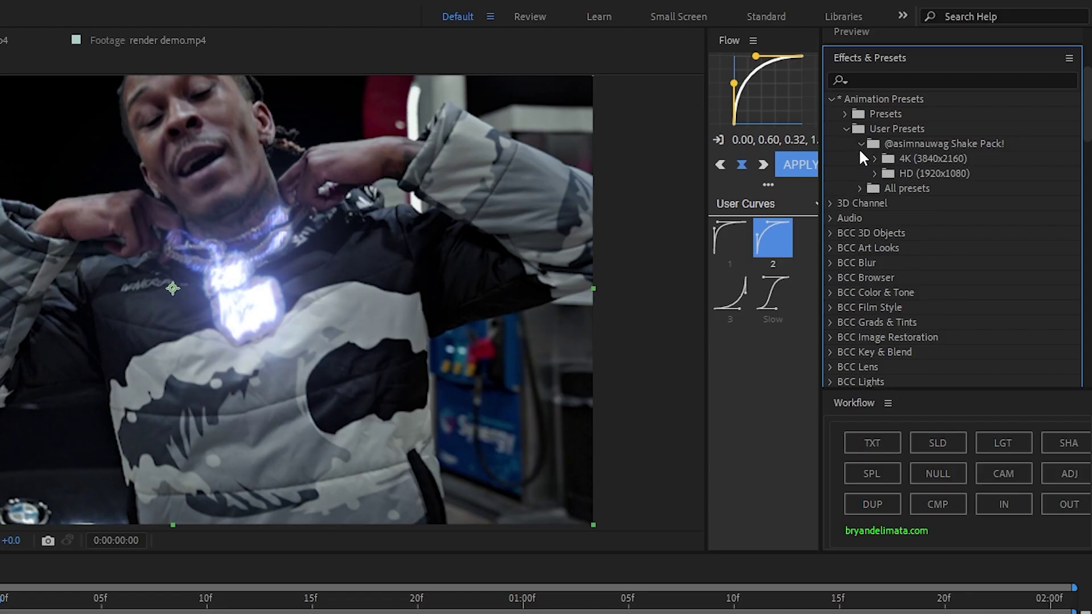
left_click(872, 173)
scroll(874, 176, "down", 2)
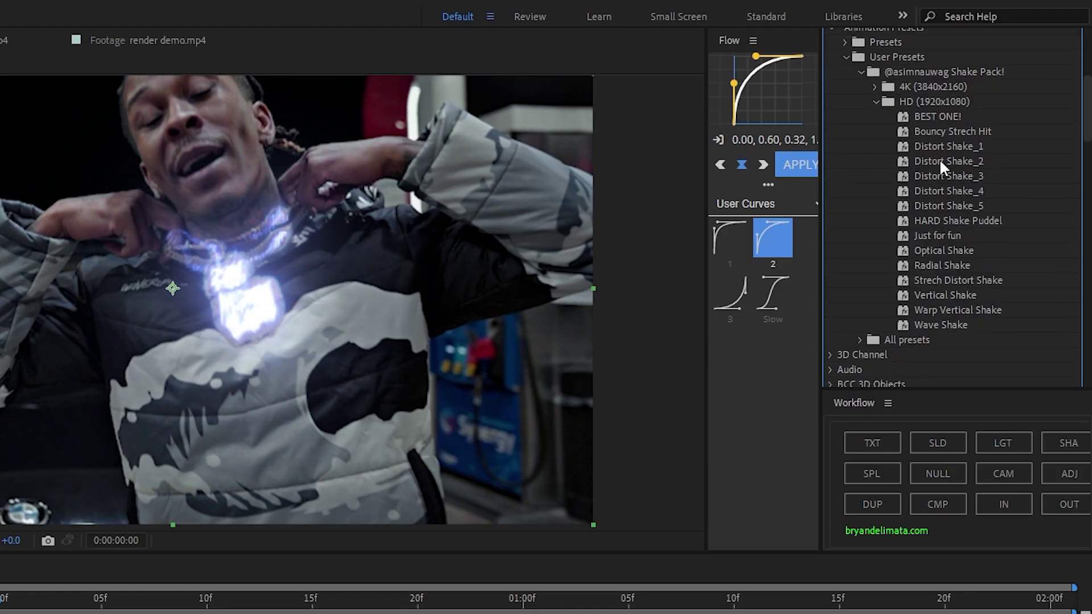
left_click_drag(948, 114, 523, 302)
left_click_drag(410, 382, 499, 385)
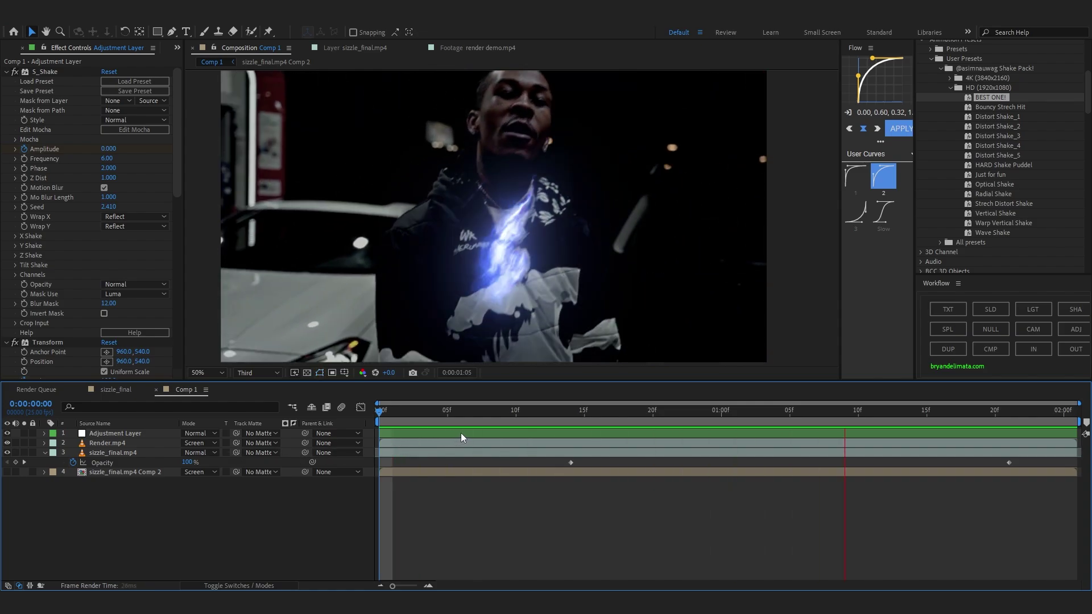
- Shift all the adjustment layer's keyframes earlier so its second column of keyframes sits at the first frame, and preview the shake from the start
left_click(461, 433)
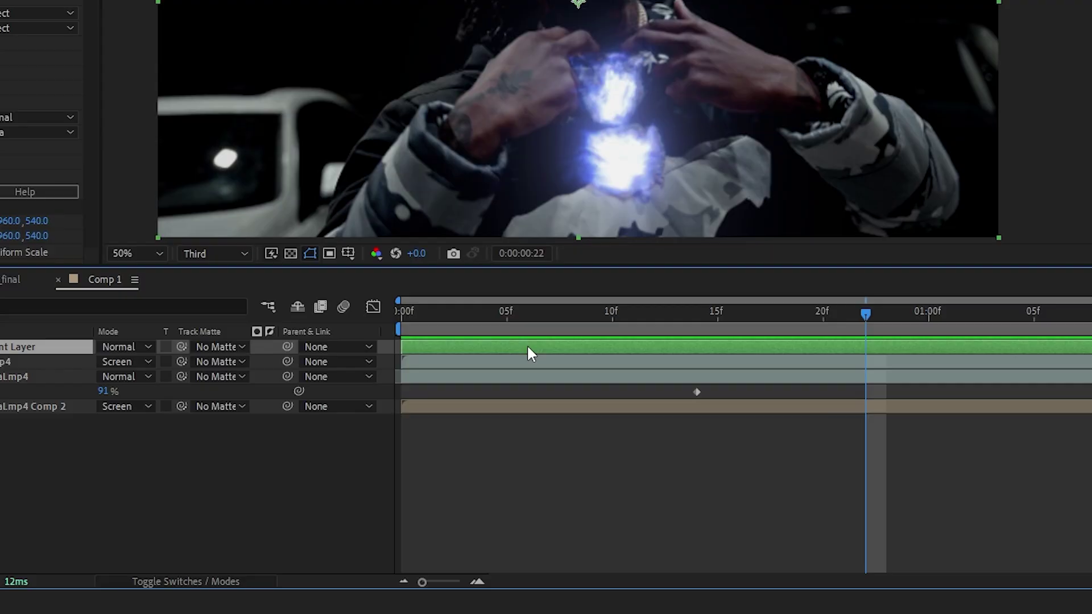
key("u")
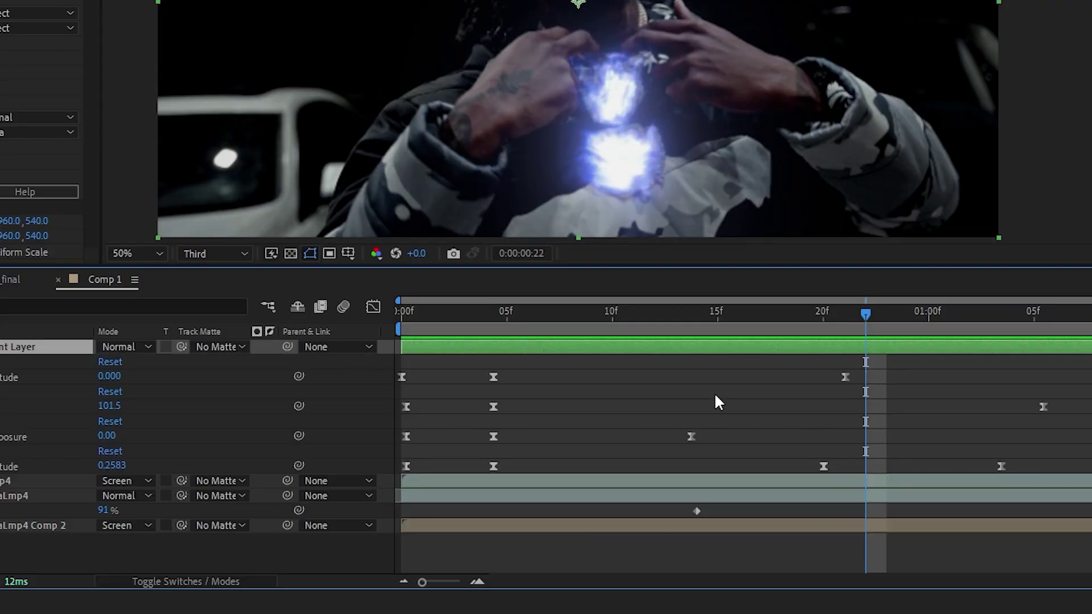
left_click_drag(1091, 371, 300, 477)
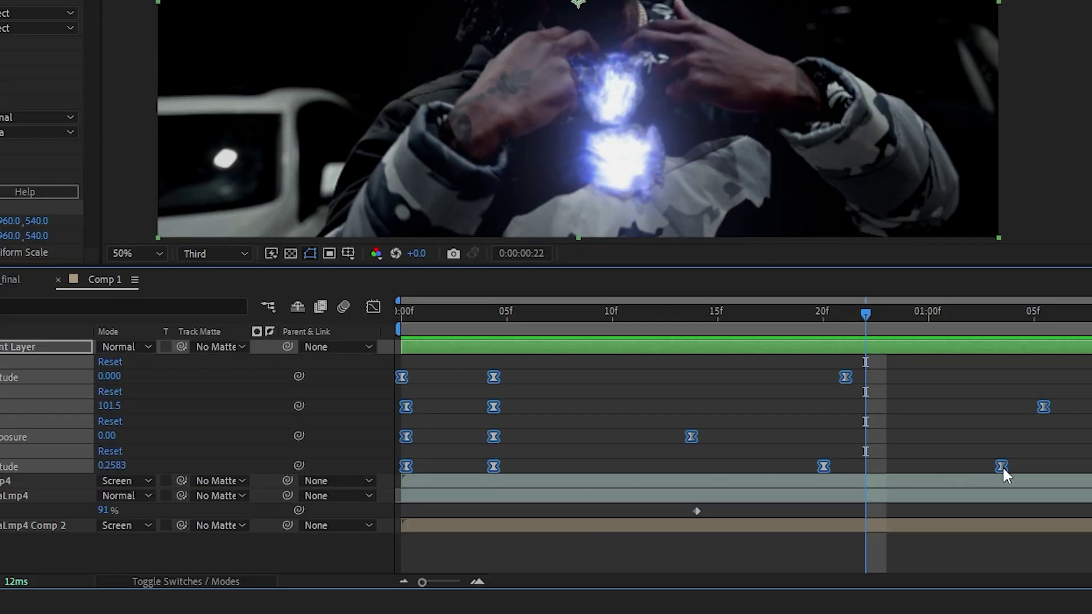
left_click_drag(1002, 466, 909, 466)
left_click(506, 316)
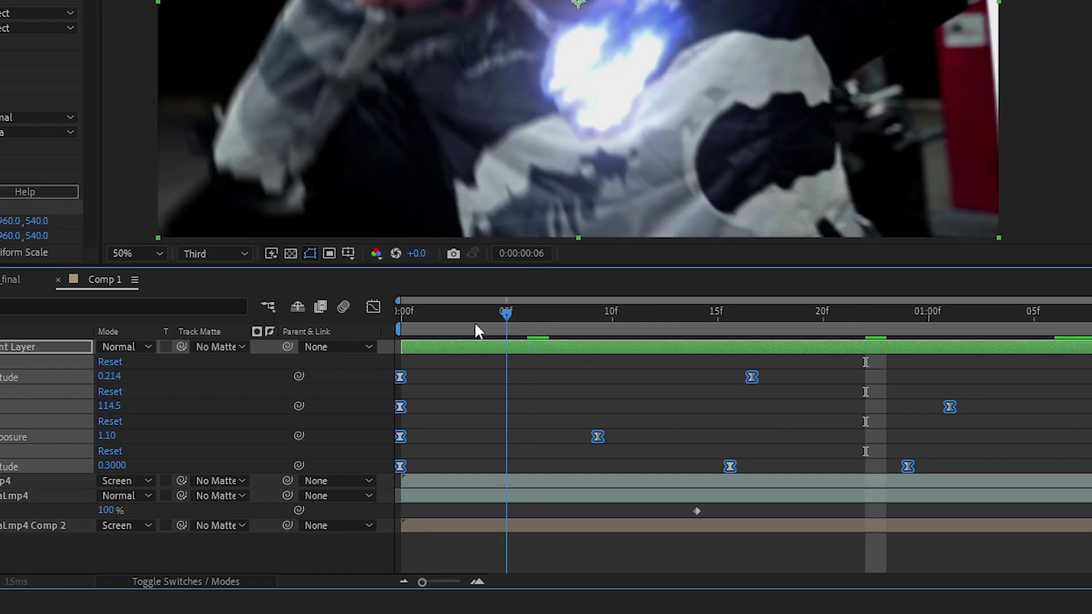
key("Home")
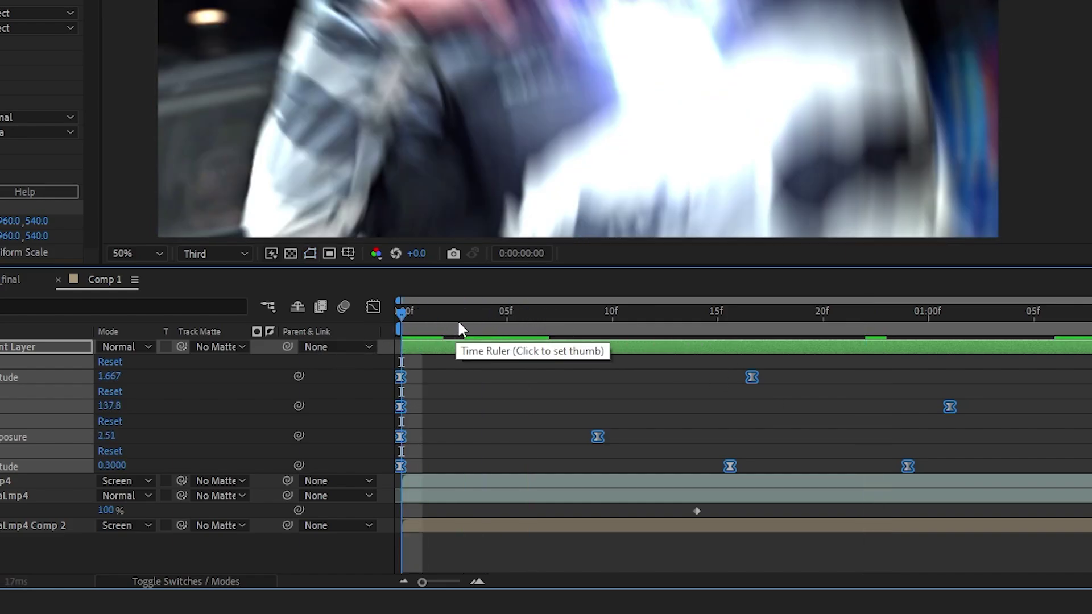
key("space")
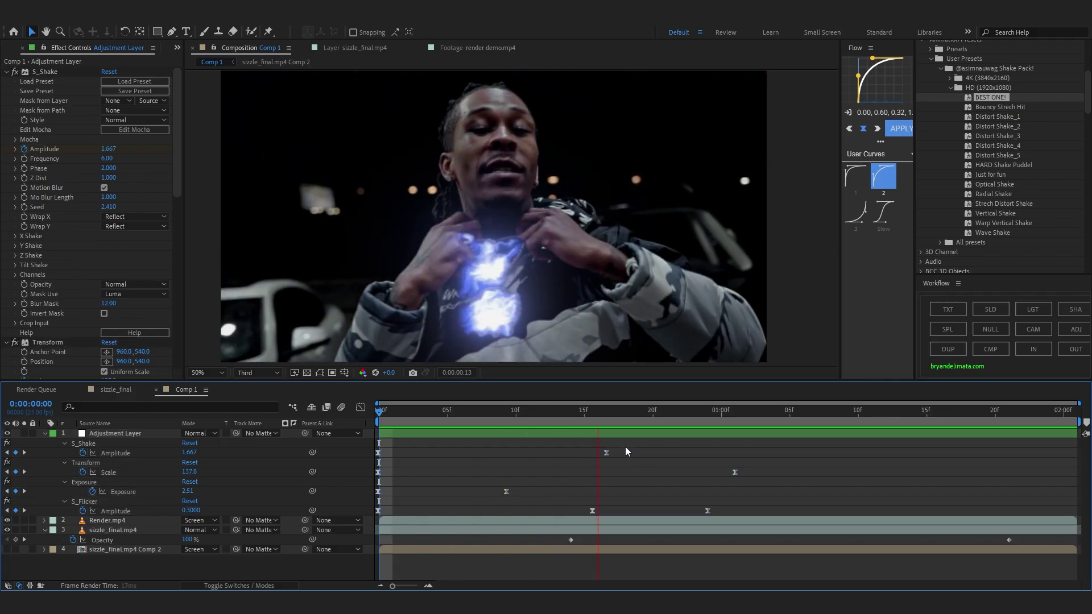